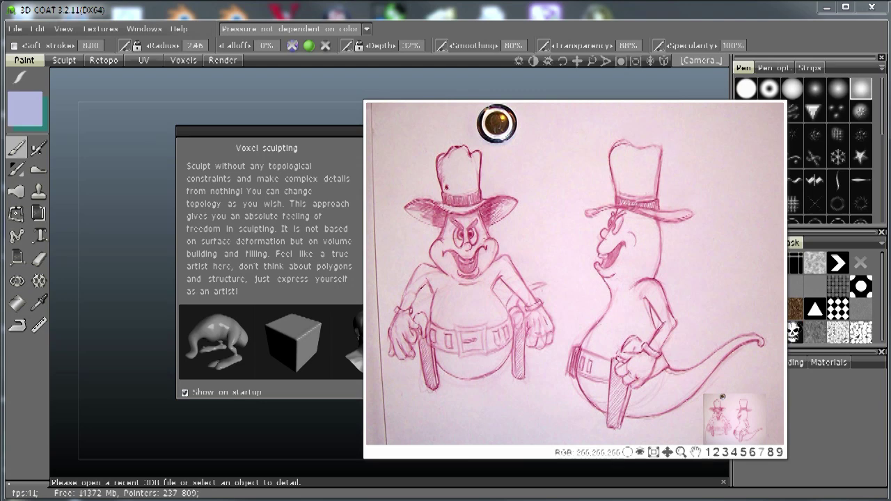
Step: Switch to Firefox, hide the reference sketch overlay, and look through the Reference Image v1 information on scary-monsters.org
key(alt+Tab)
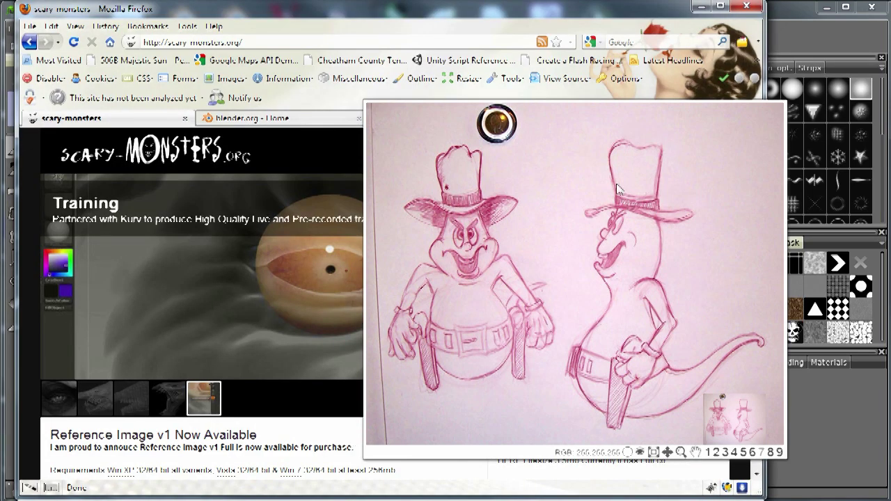
key(Escape)
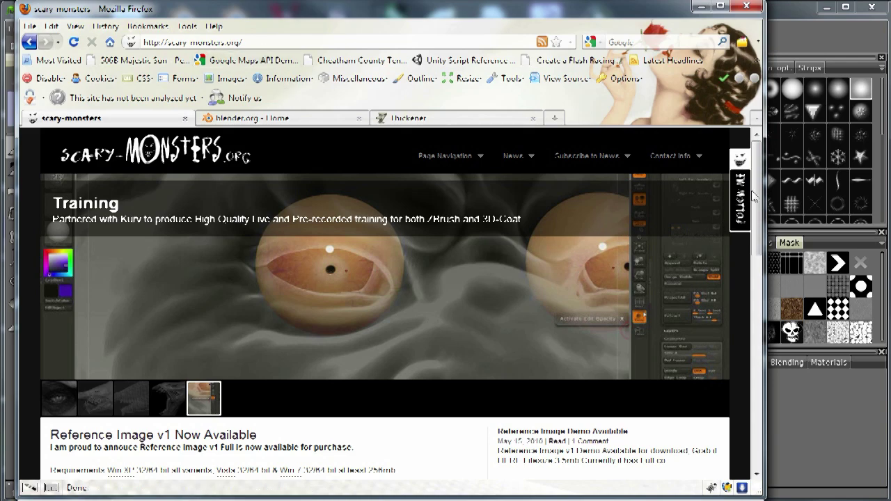
drag(756, 196, 749, 277)
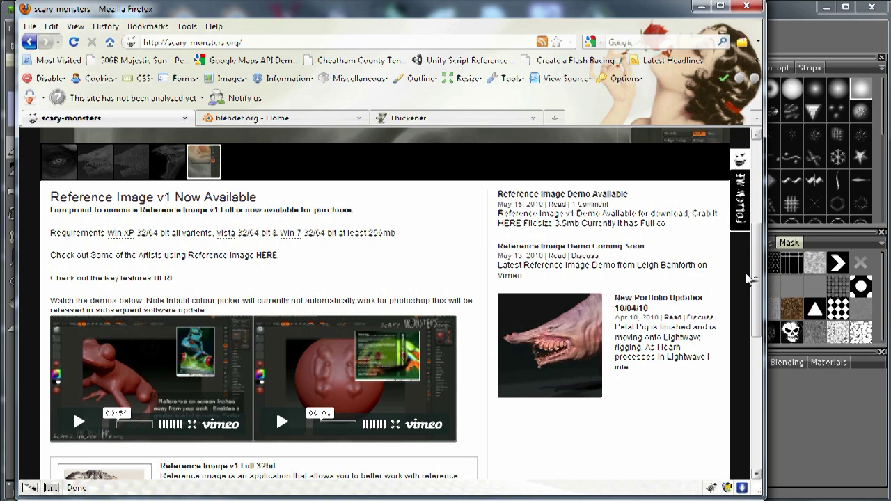
drag(757, 266, 758, 284)
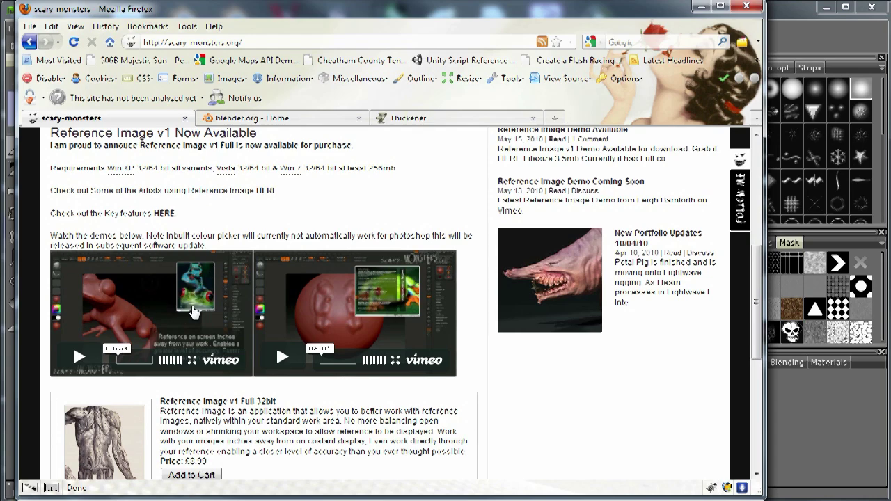
scroll(285, 353, up, 4)
scroll(284, 353, up, 4)
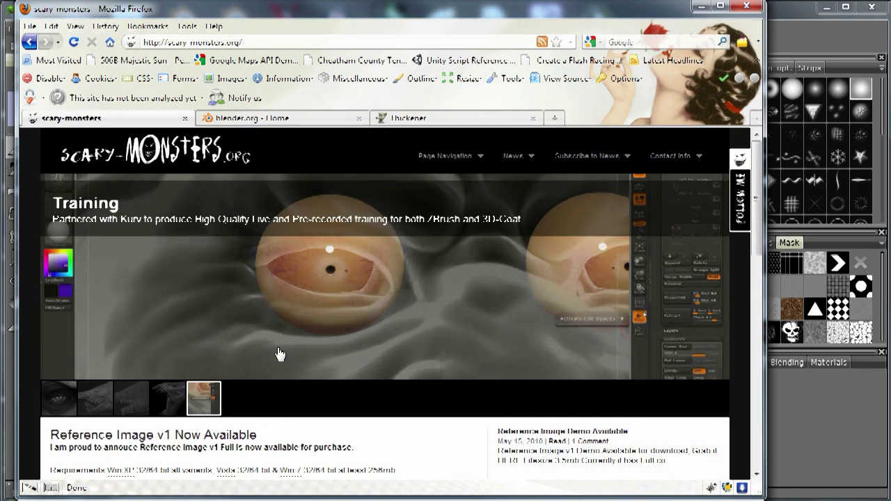
Step: View the Thickener plugin page and the blender.org home page, and return to 3D-Coat
click(435, 119)
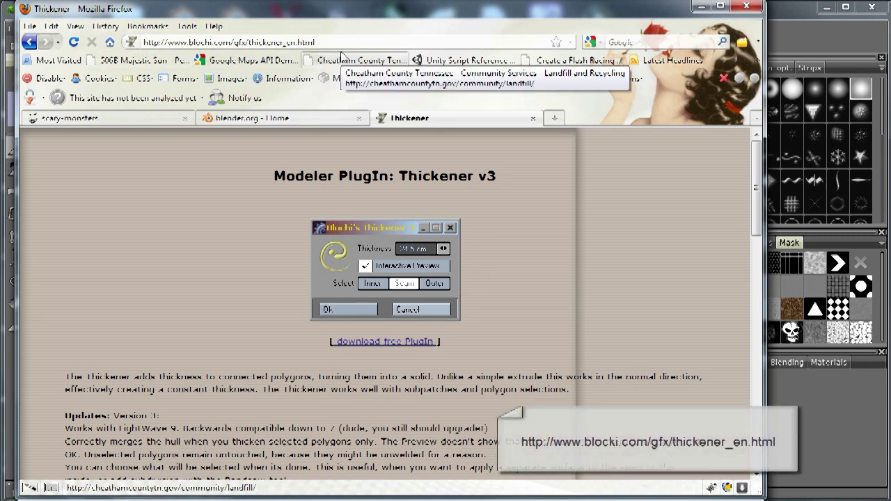
click(312, 124)
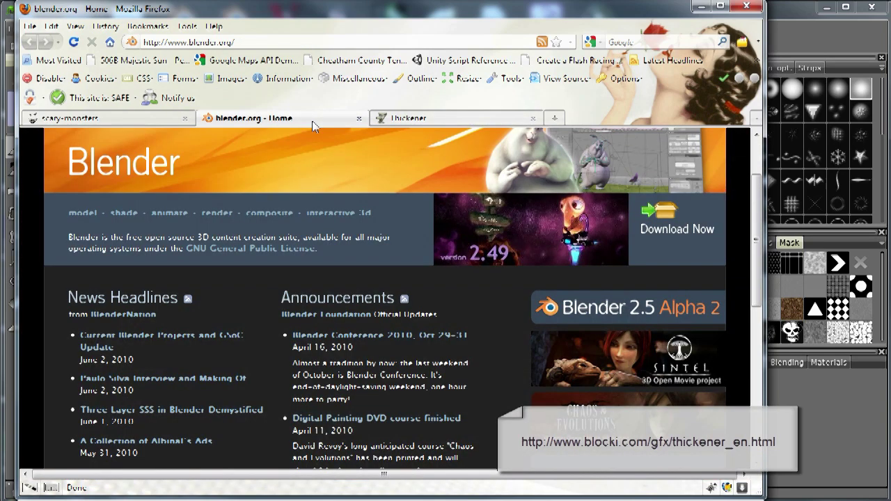
drag(756, 230, 756, 288)
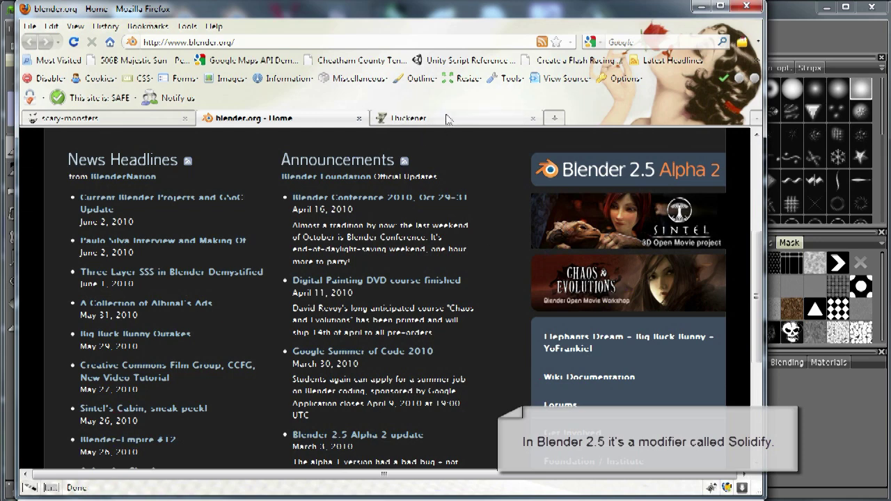
click(701, 6)
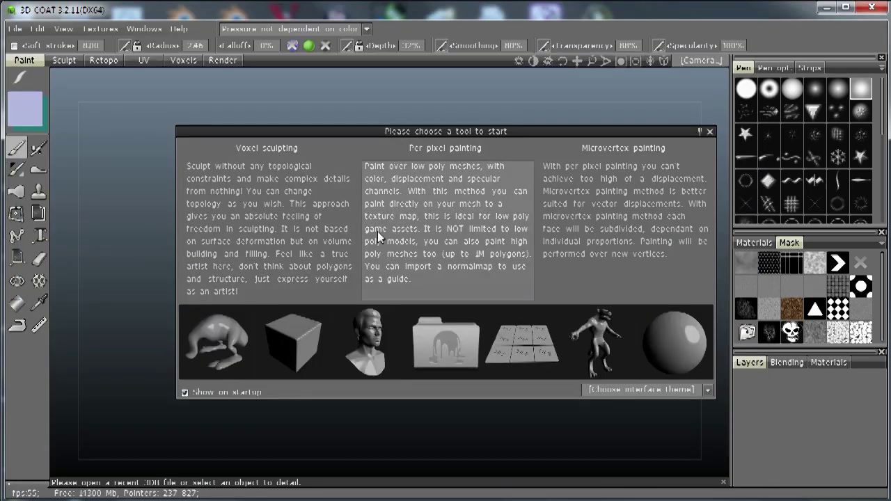
Step: Start a voxel sculpt from the cylinder primitive and apply it at its default size as the hat's crown
mouse_move(289, 220)
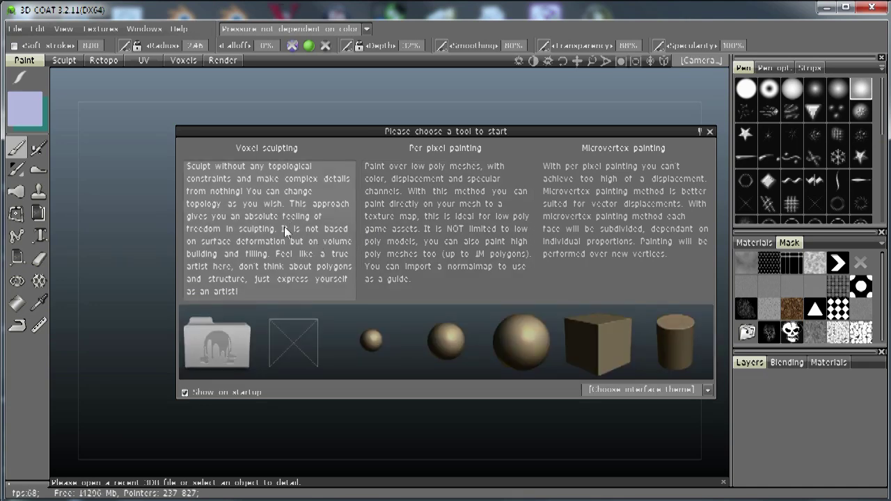
click(663, 348)
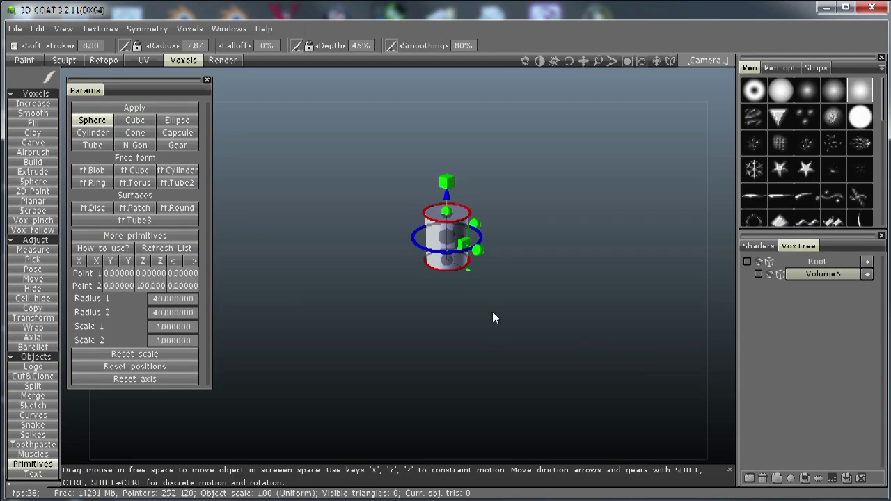
right_drag(492, 311, 689, 353)
middle_drag(576, 338, 577, 374)
alt+drag(577, 374, 600, 340)
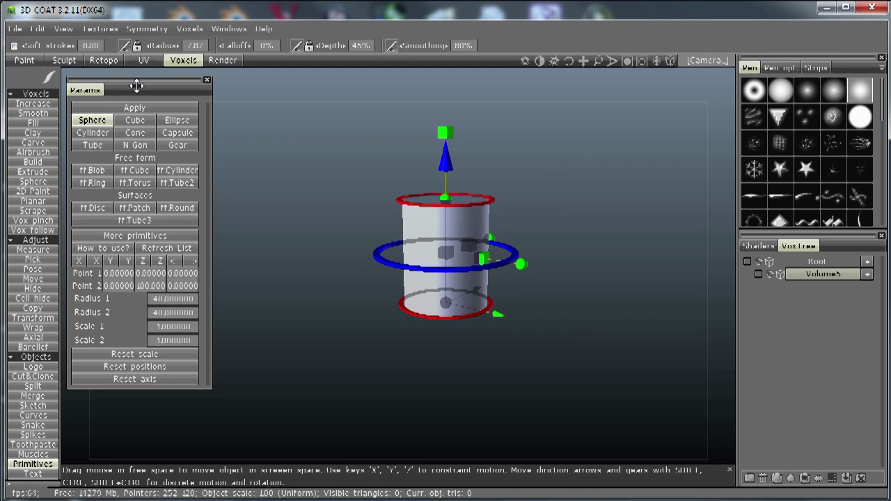
click(143, 110)
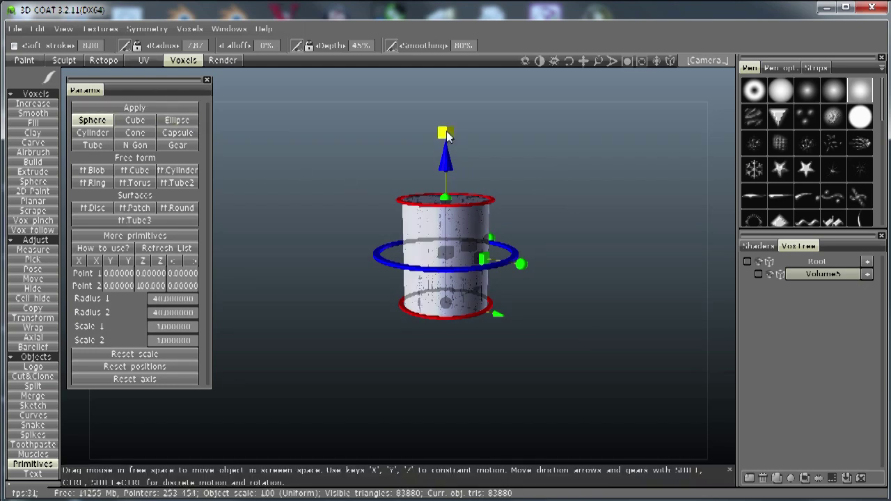
Step: Shorten the cylinder primitive to about 19.5 high, widen its radius to about 42, and apply it as the hat band
drag(447, 136, 445, 275)
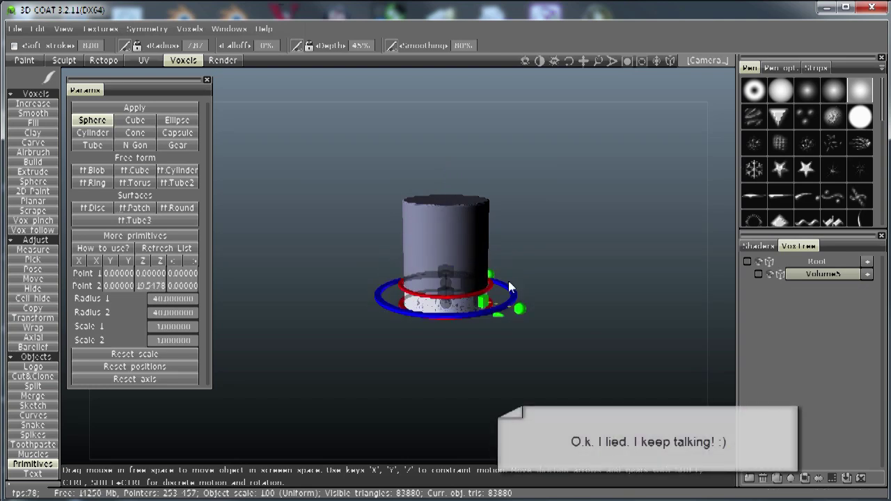
drag(515, 295, 520, 296)
scroll(543, 376, up, 5)
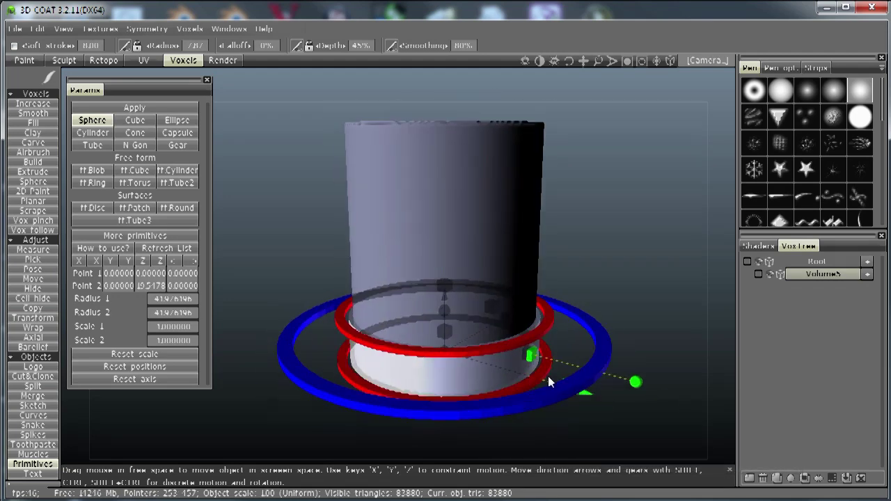
mouse_move(561, 415)
alt+mouse_down()
mouse_move(575, 386)
mouse_move(580, 287)
mouse_move(571, 423)
alt+mouse_up()
key(Tab)
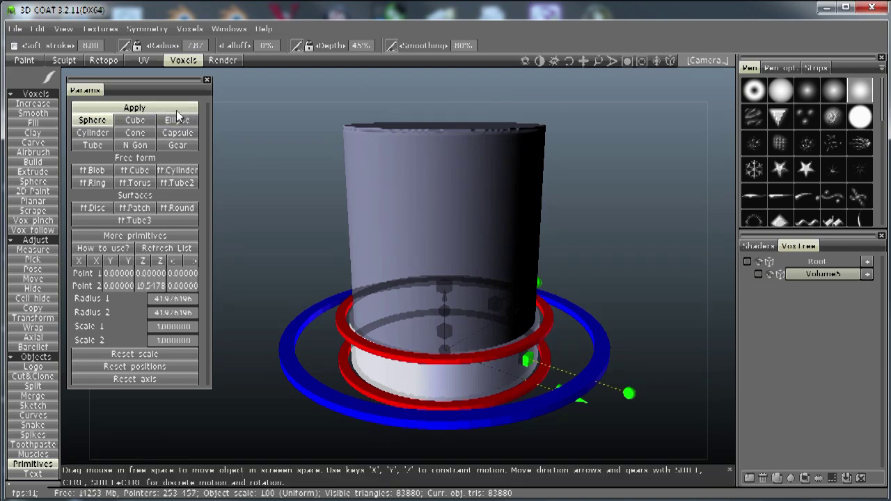
click(177, 111)
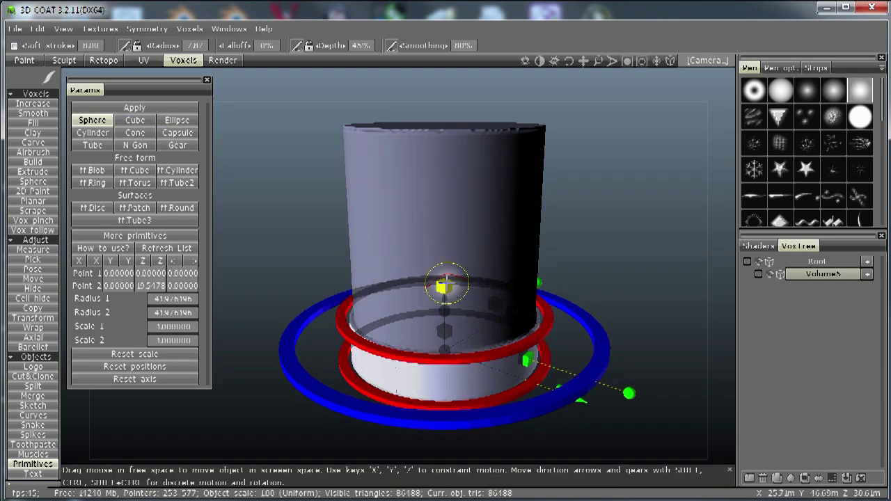
Step: Flatten the cylinder primitive at the base of the crown, widen its radius to about 93, and apply it as the brim
drag(442, 288, 435, 342)
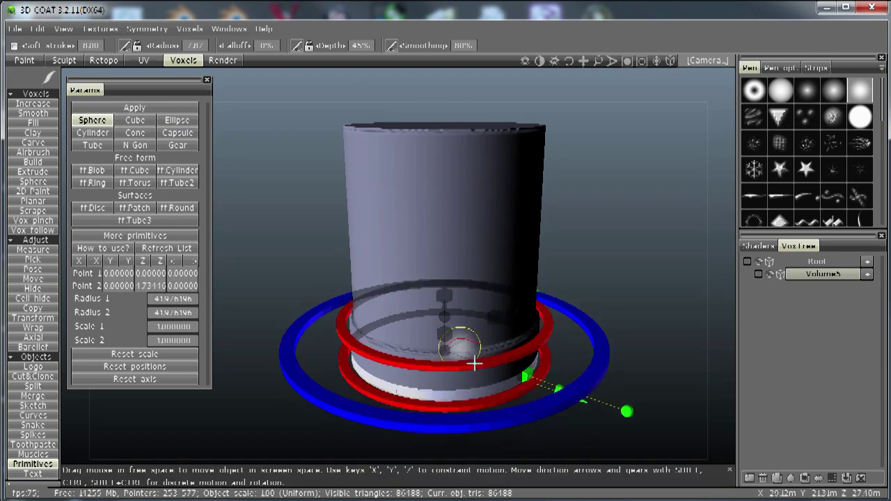
drag(572, 403, 717, 449)
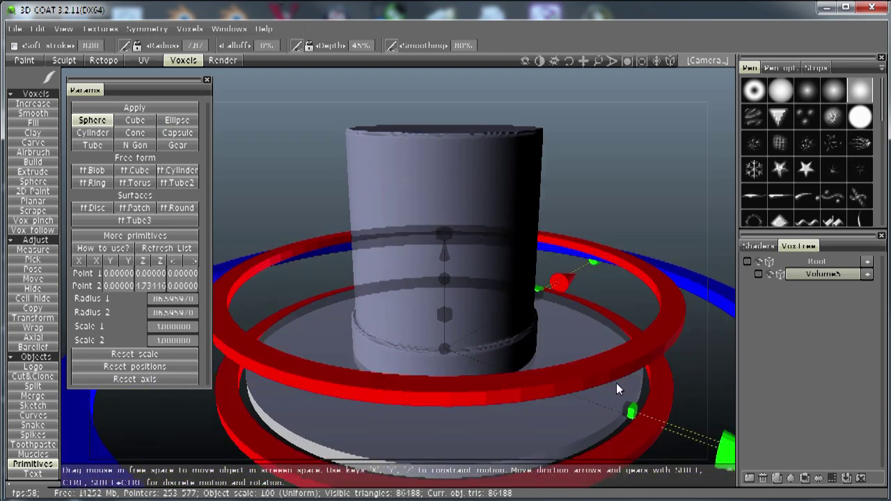
scroll(556, 362, down, 3)
mouse_move(604, 429)
alt+mouse_down()
mouse_move(608, 290)
mouse_move(608, 413)
alt+mouse_up()
middle_drag(608, 413, 616, 429)
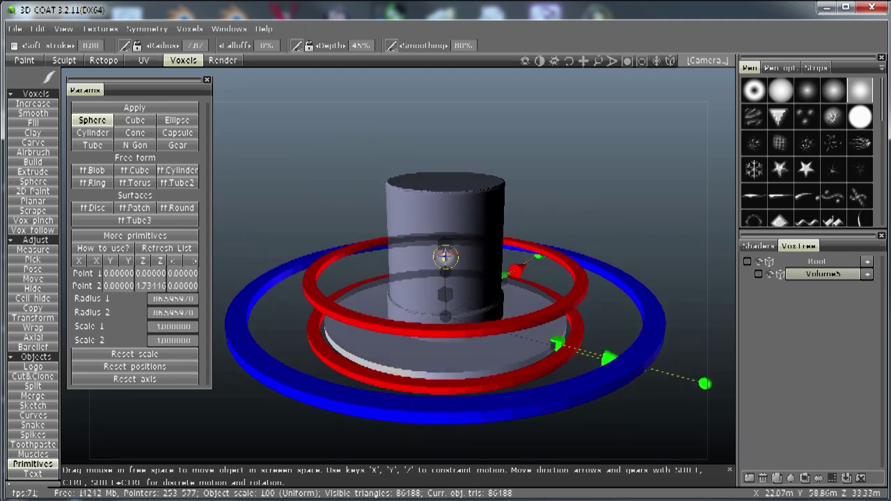
drag(444, 257, 447, 251)
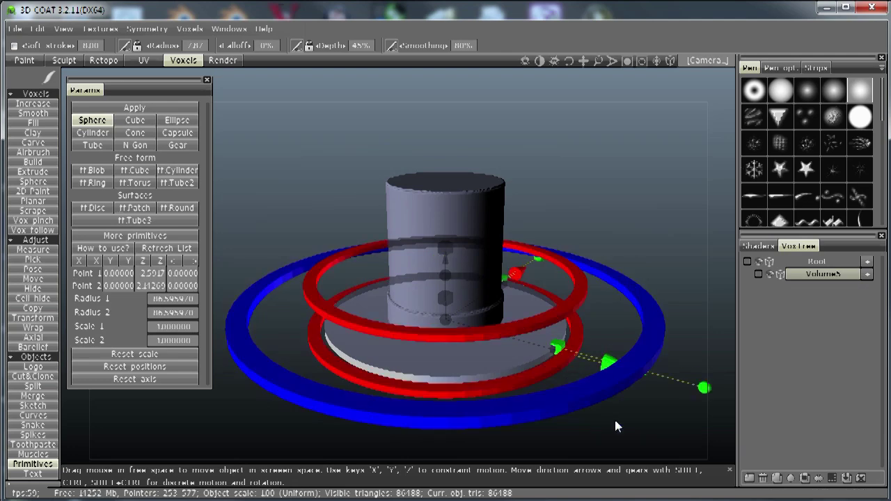
mouse_move(615, 421)
alt+mouse_down()
mouse_move(658, 423)
mouse_move(642, 421)
mouse_move(624, 396)
mouse_move(620, 287)
mouse_move(614, 426)
alt+mouse_up()
alt+right_drag(649, 427, 667, 431)
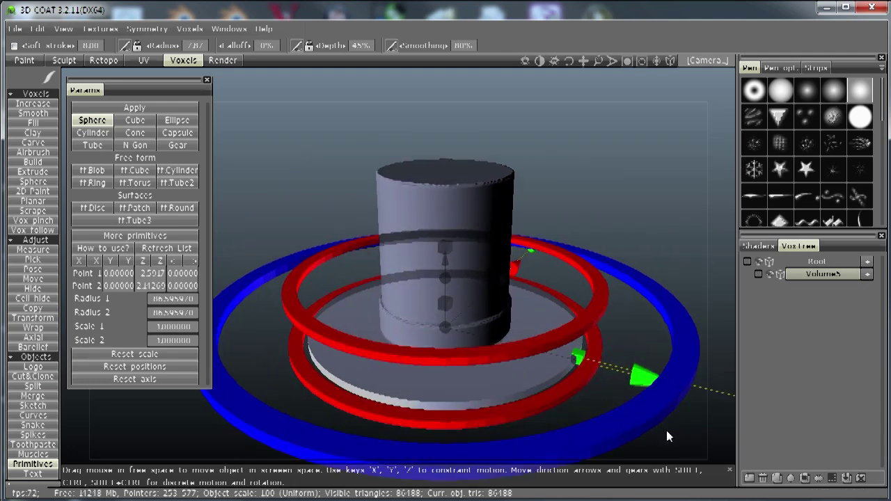
drag(641, 373, 662, 381)
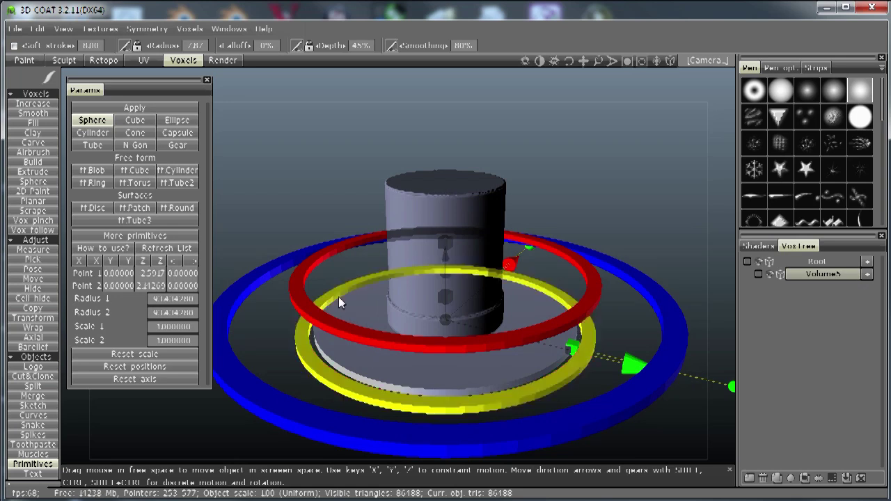
click(153, 108)
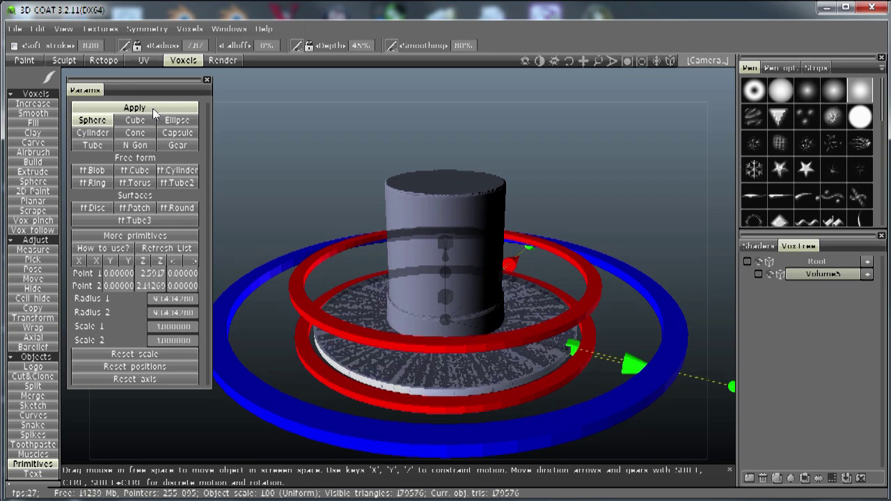
Step: Activate the Move tool and give the hat volume the matte grey-brown shader
click(33, 278)
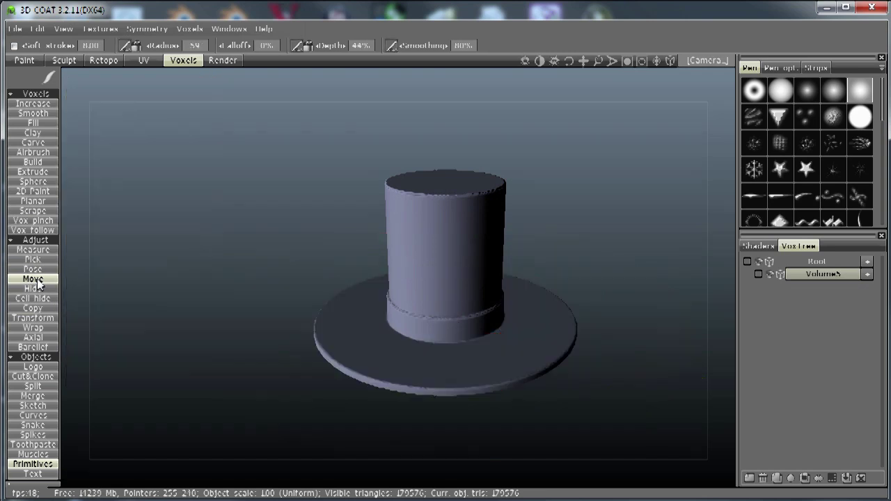
drag(588, 425, 603, 395)
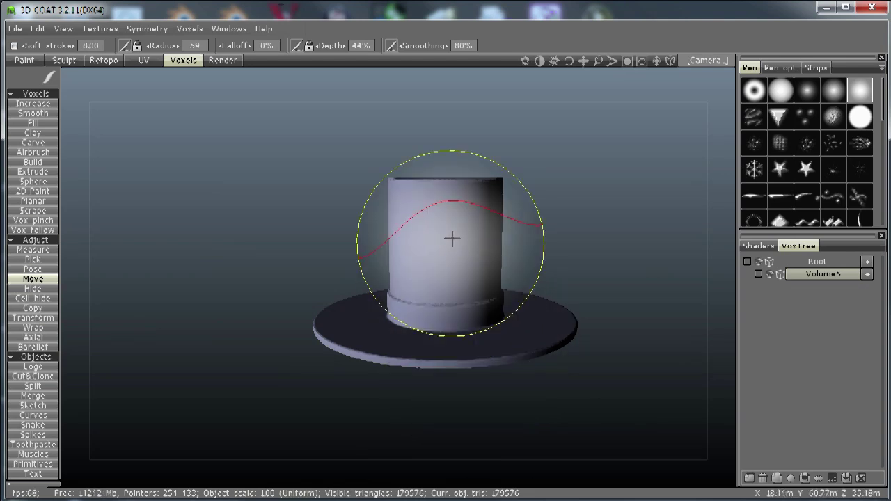
click(759, 247)
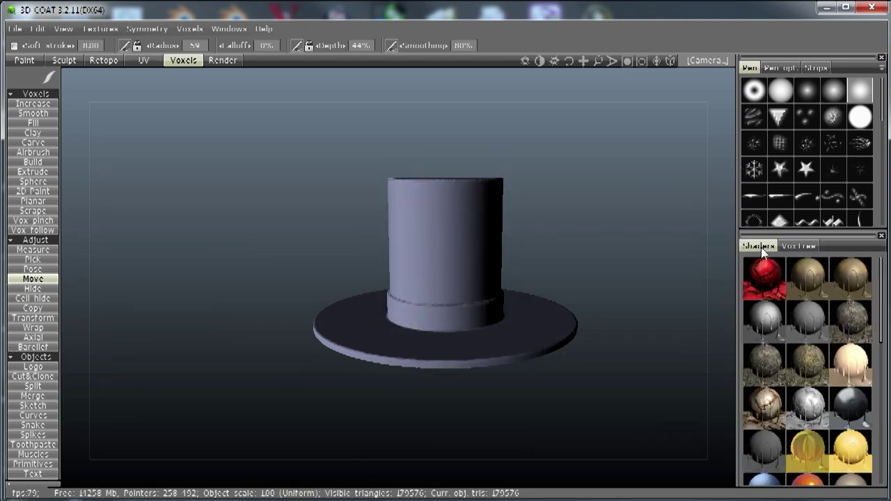
click(855, 365)
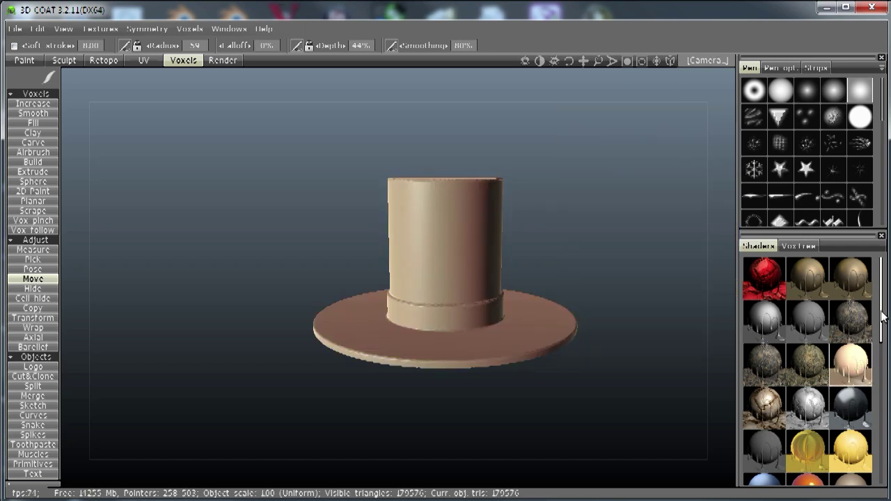
drag(883, 317, 882, 351)
click(854, 391)
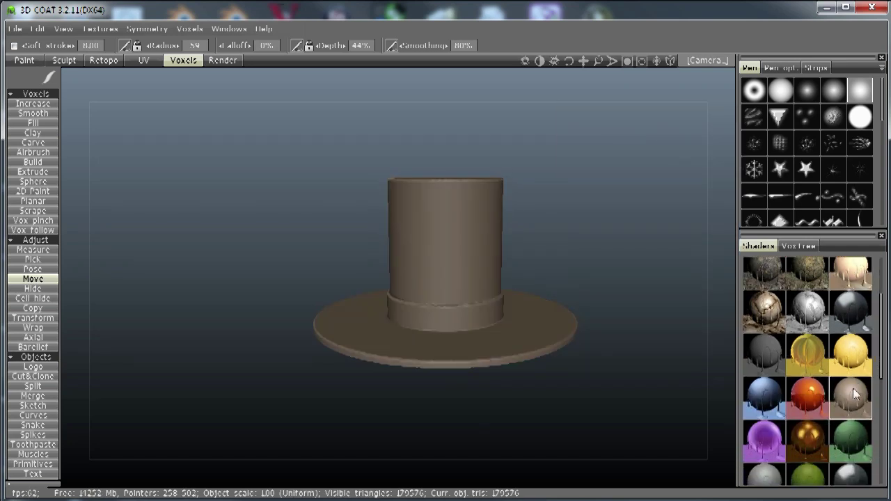
Step: Pull the crown's top edge upward at the front, back and middle with the Move tool at radius 59
drag(550, 441, 532, 423)
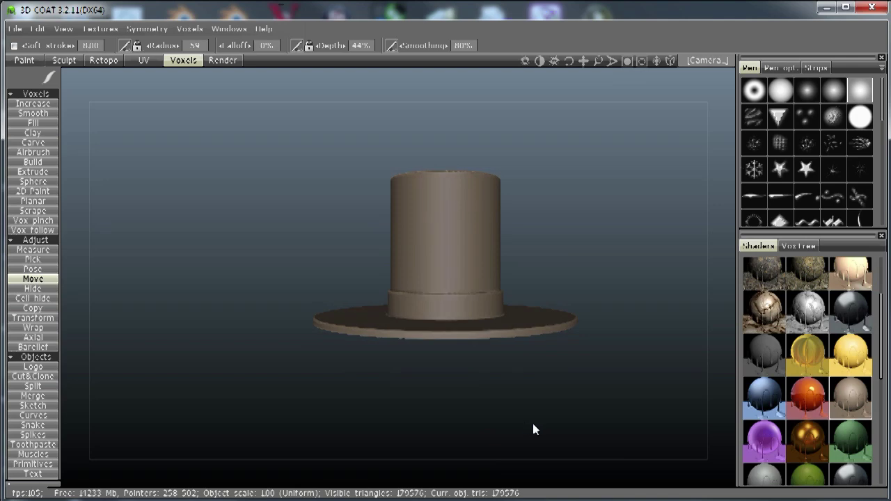
drag(442, 179, 448, 151)
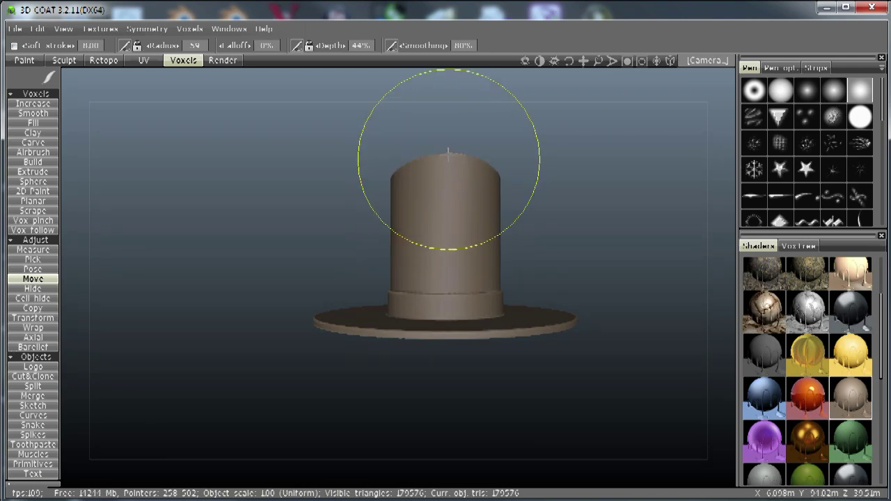
mouse_move(637, 248)
mouse_down()
mouse_move(609, 302)
mouse_move(379, 298)
mouse_move(416, 262)
mouse_up()
drag(444, 183, 450, 167)
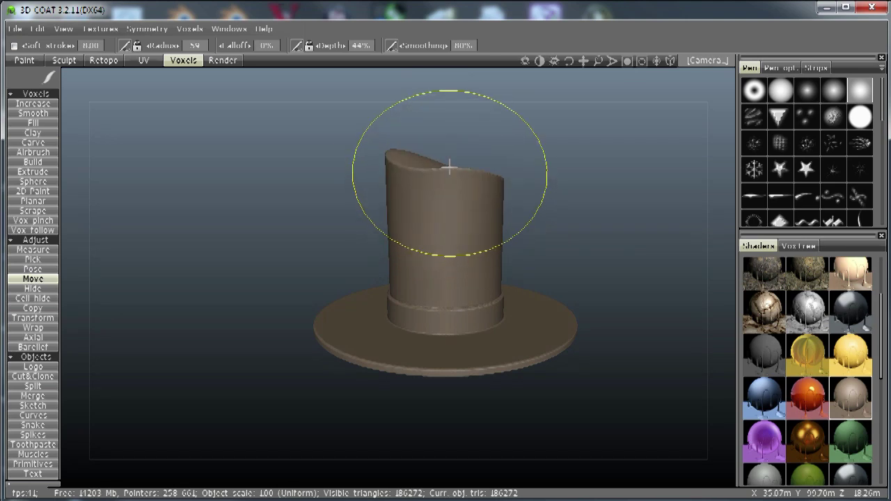
mouse_move(581, 210)
mouse_down()
mouse_move(570, 267)
mouse_move(392, 270)
mouse_move(417, 219)
mouse_up()
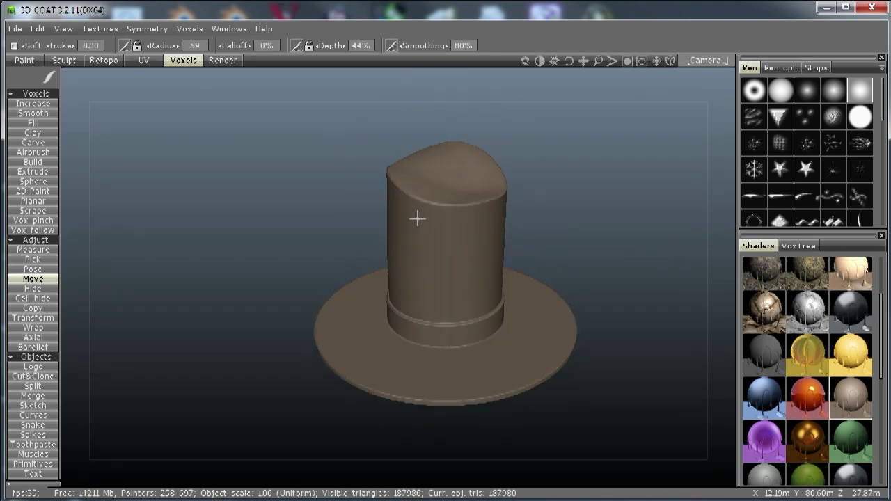
drag(446, 177, 448, 159)
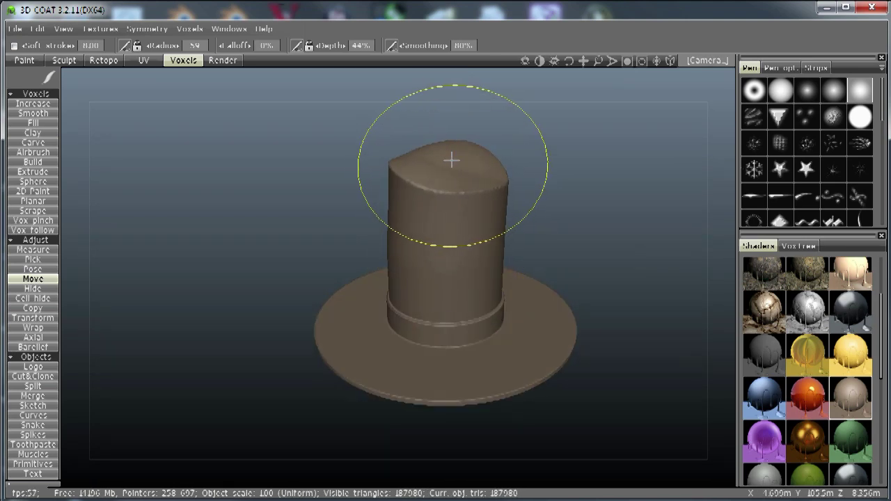
Step: Turn on symmetry across the X axis so that edits mirror on both sides of the hat
drag(475, 222, 351, 271)
key(s)
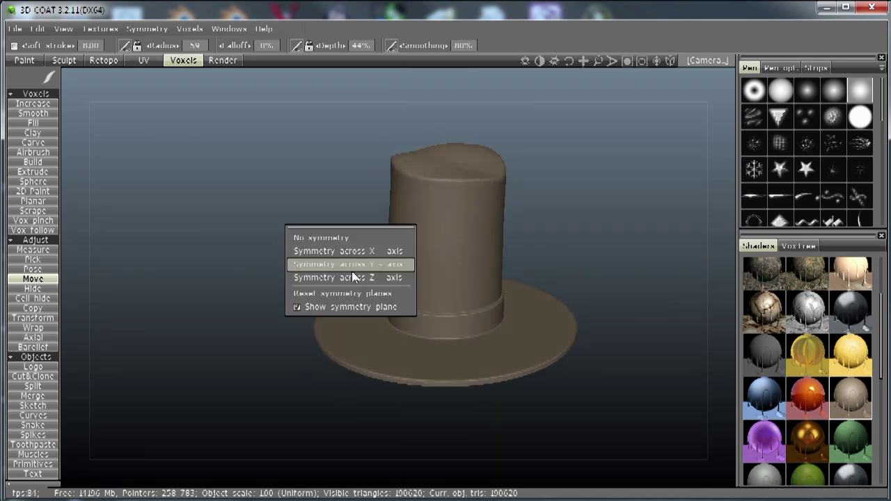
click(354, 267)
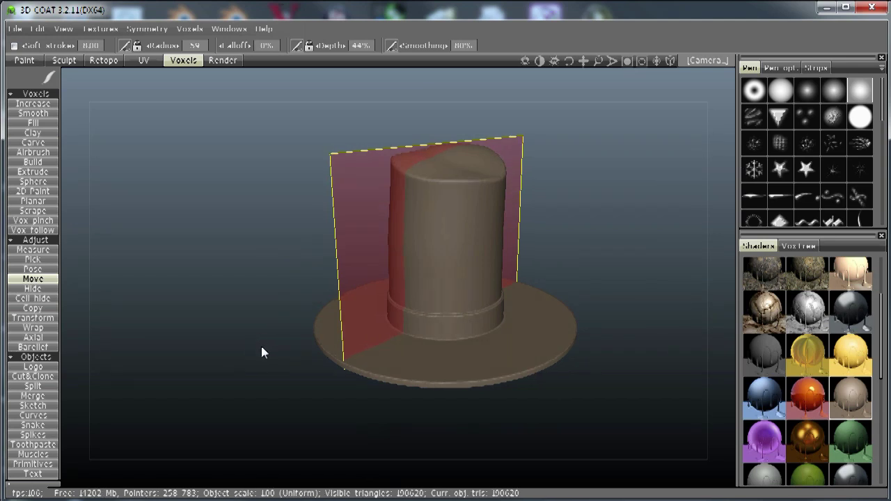
Step: Taper the crown by pulling its upper rim inward around the top with the Move tool at radius 59
drag(261, 346, 360, 340)
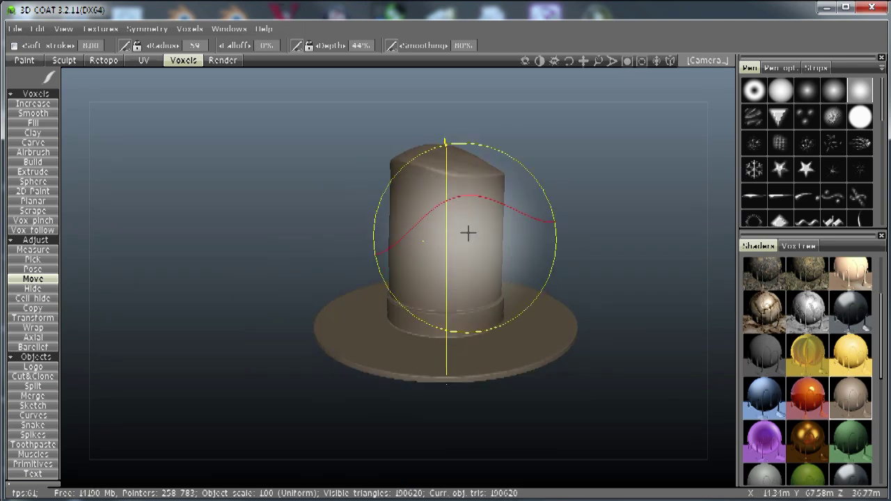
drag(268, 357, 624, 372)
mouse_move(436, 164)
mouse_down()
mouse_move(431, 152)
mouse_move(497, 155)
mouse_move(490, 166)
mouse_up()
mouse_move(532, 341)
mouse_down()
mouse_move(318, 325)
mouse_move(272, 297)
mouse_up()
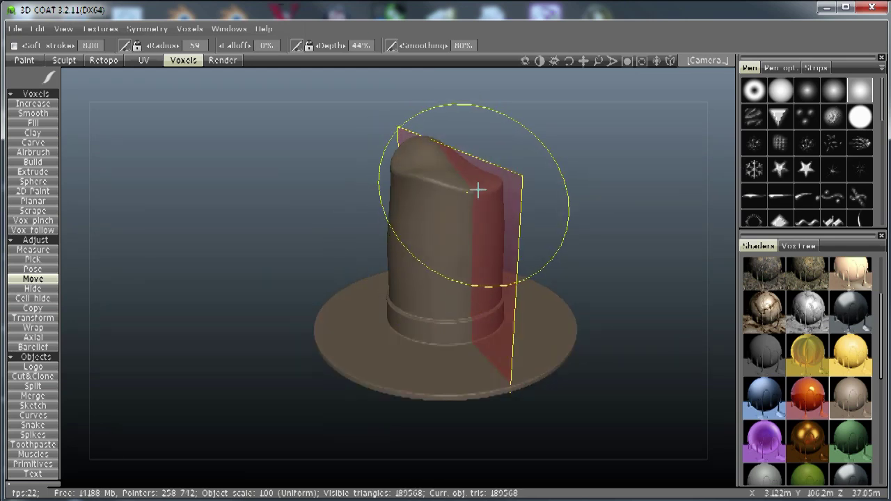
mouse_move(602, 239)
mouse_down()
mouse_move(585, 259)
mouse_move(508, 242)
mouse_up()
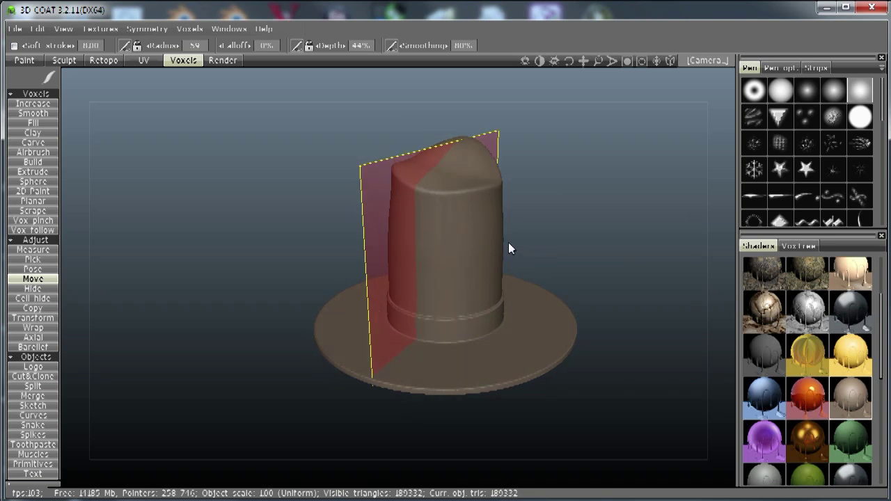
drag(493, 181, 493, 181)
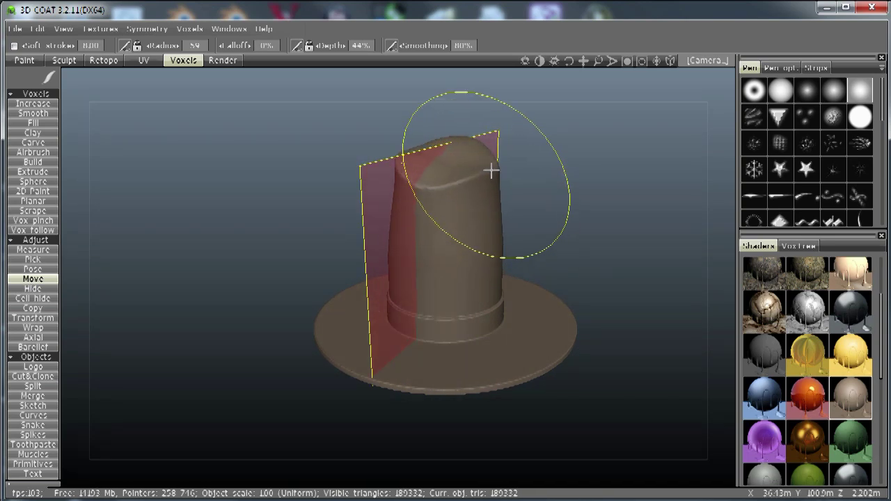
mouse_move(541, 227)
mouse_down()
mouse_move(611, 280)
mouse_move(661, 278)
mouse_up()
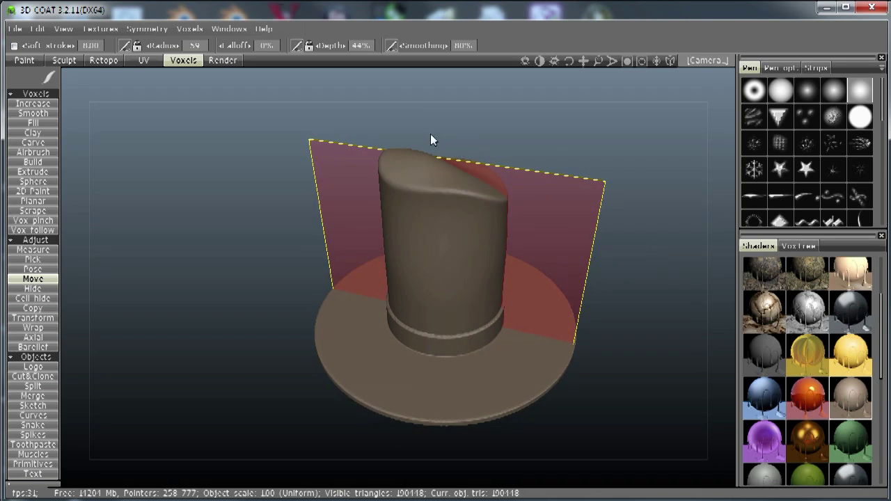
Step: Reshape the crown's top surface on both sides of the centre line with the Move tool at radius 28
right_drag(461, 178, 422, 172)
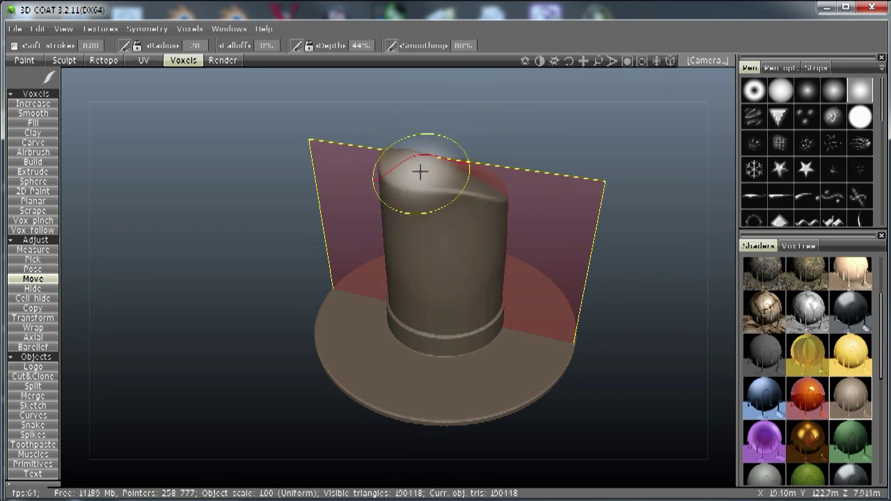
drag(447, 174, 449, 169)
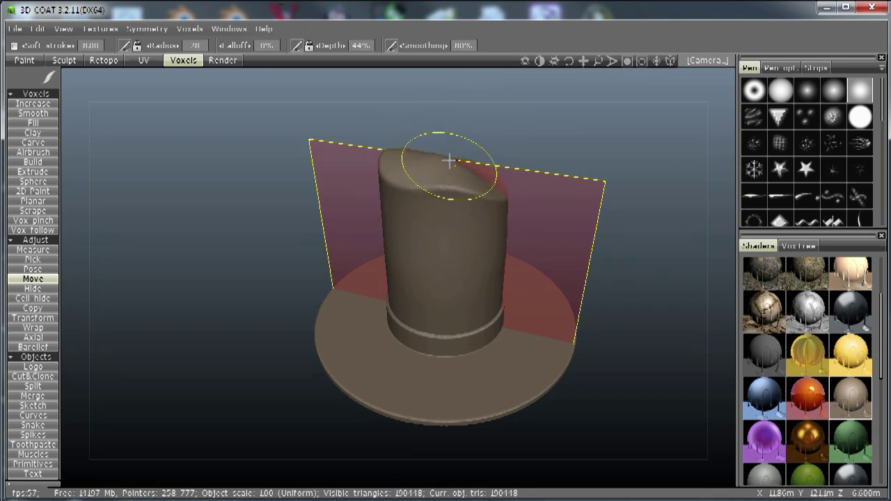
mouse_move(272, 330)
mouse_down()
mouse_move(287, 344)
mouse_move(536, 372)
mouse_up()
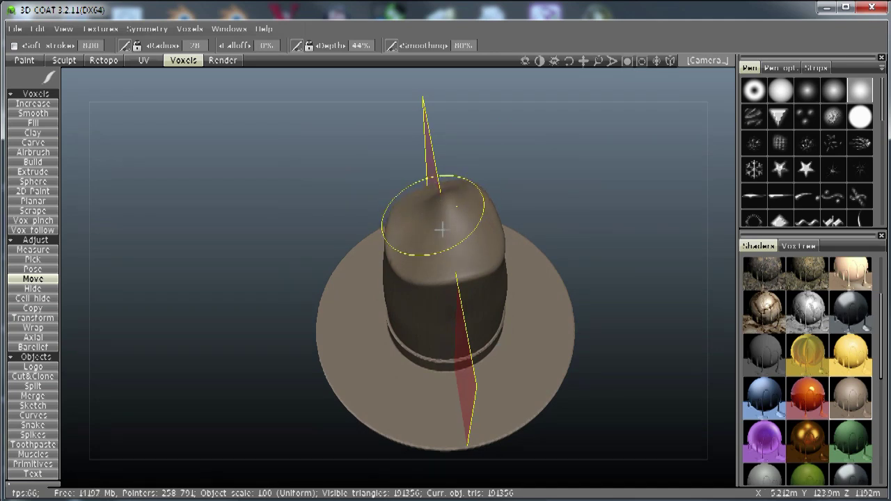
drag(442, 230, 597, 234)
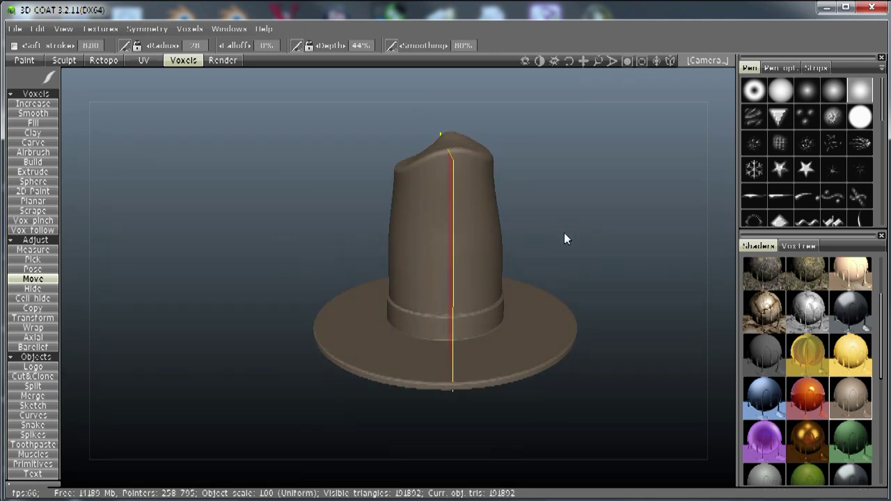
Step: Raise the crown's upper side corners and peak at radius 28, and pull its sides straighter at radius 44
drag(592, 305, 605, 281)
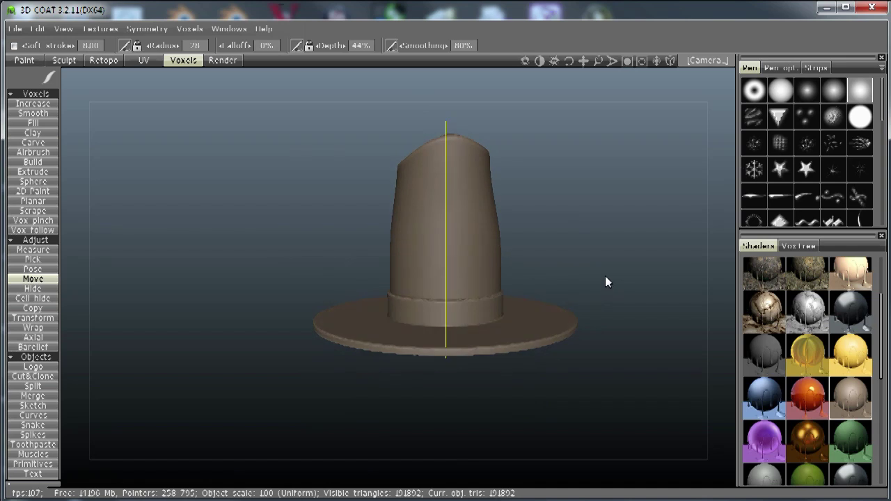
right_drag(612, 294, 654, 268)
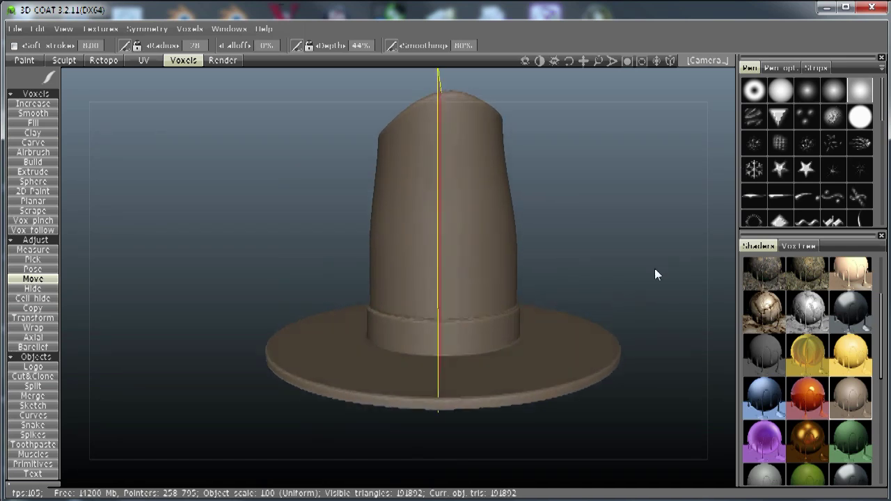
middle_drag(654, 268, 643, 305)
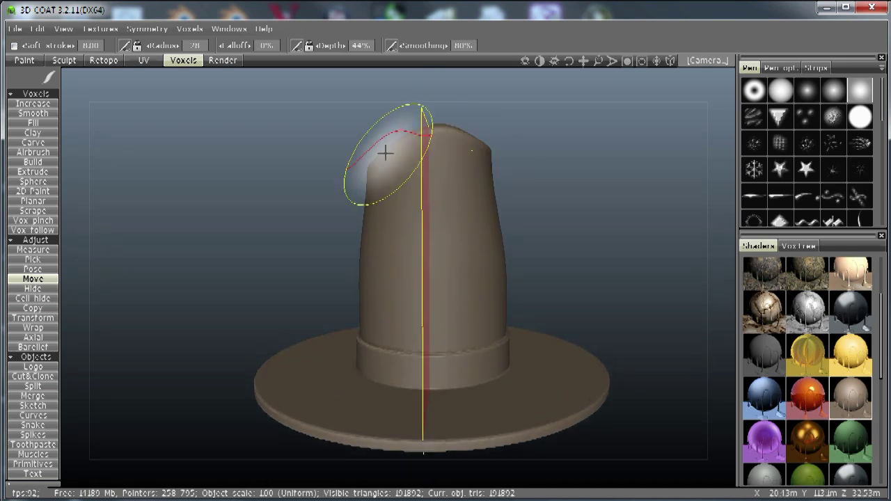
mouse_move(375, 158)
mouse_down()
mouse_move(364, 144)
mouse_move(431, 126)
mouse_up()
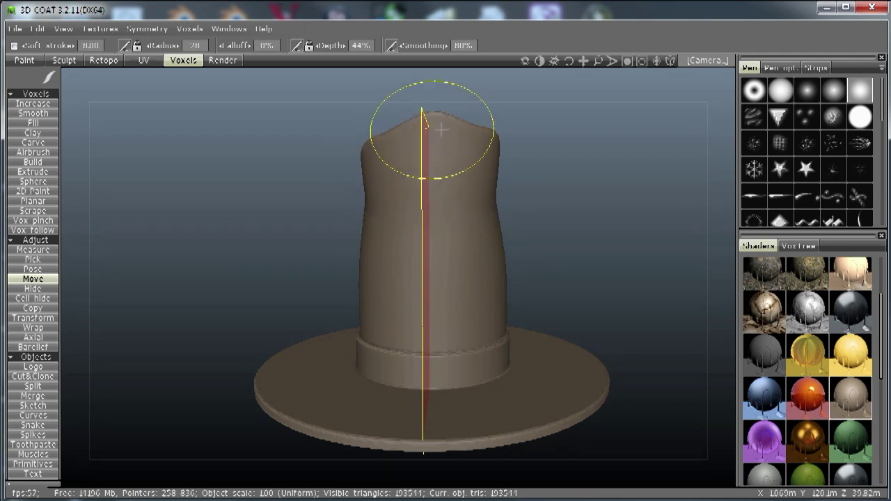
drag(487, 135, 490, 139)
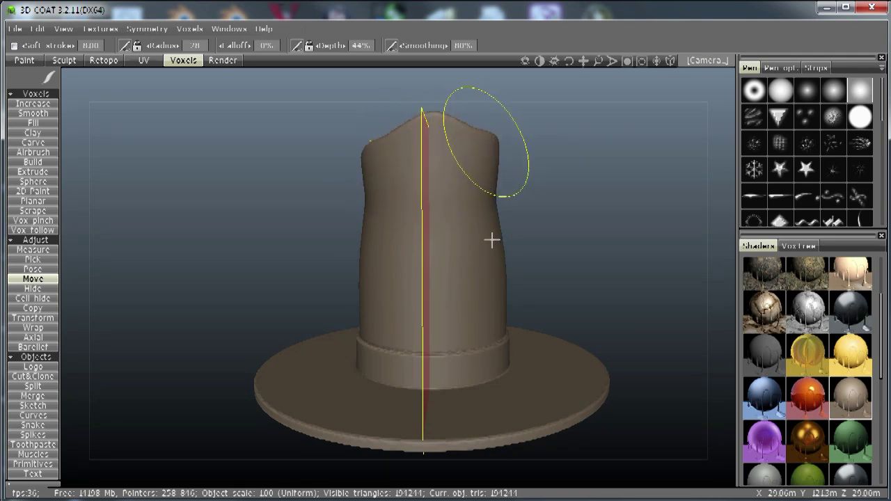
mouse_move(500, 255)
right_down()
mouse_move(519, 271)
mouse_move(497, 256)
right_up()
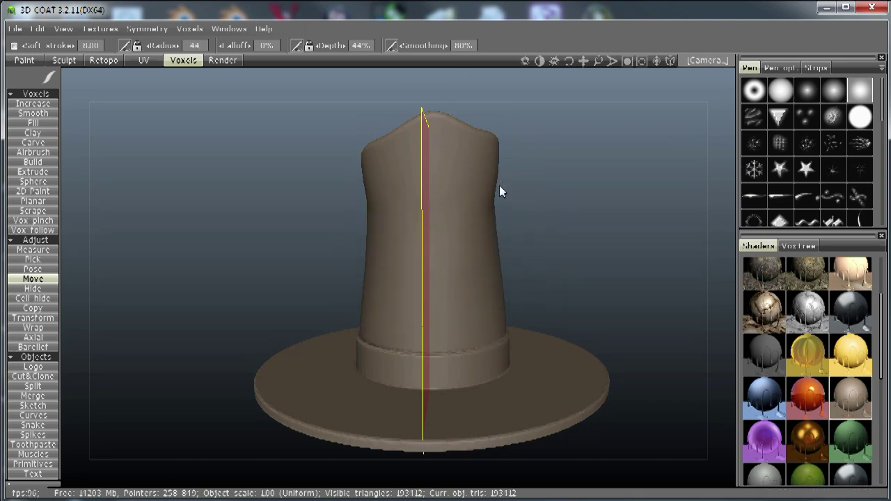
Step: Widen the crown toward its top with the Pose tool in Line mode, running the line from the hat's base to its peak
click(43, 270)
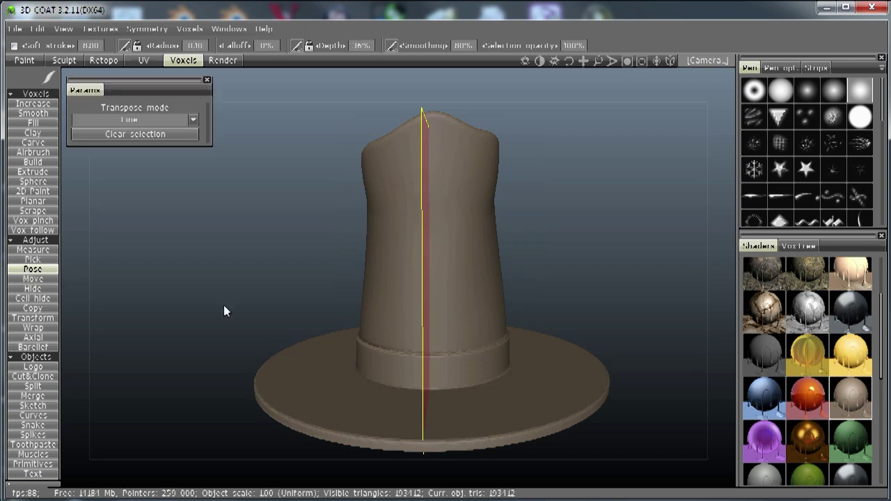
drag(428, 390, 444, 142)
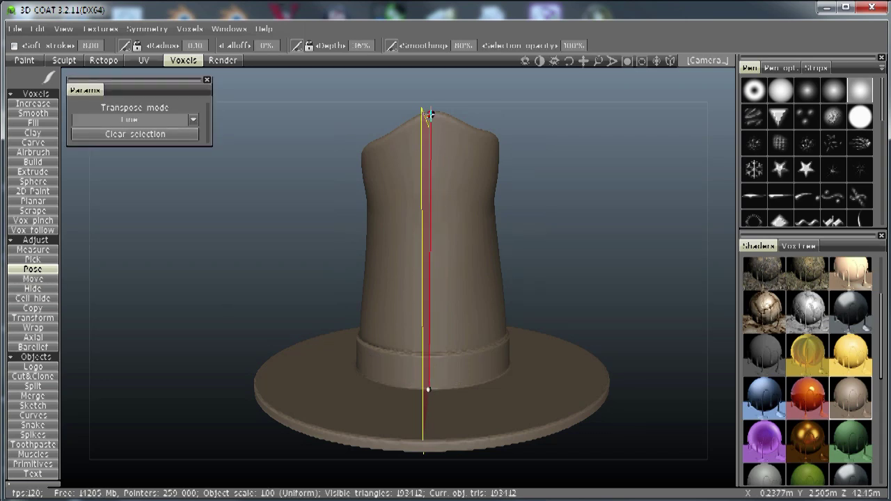
drag(431, 113, 428, 117)
mouse_move(435, 183)
mouse_down()
mouse_move(452, 192)
mouse_move(448, 185)
mouse_up()
mouse_move(627, 332)
mouse_down()
mouse_move(598, 344)
mouse_move(423, 314)
mouse_move(609, 354)
mouse_move(655, 327)
mouse_move(632, 326)
mouse_up()
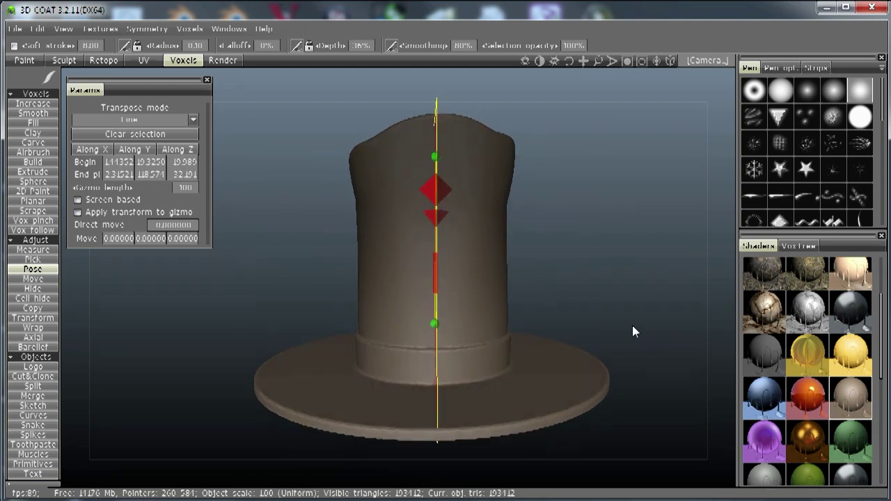
Step: Check the hat in the reference sketch and pull the brim's front edge down with the Move tool at radius 56
click(50, 279)
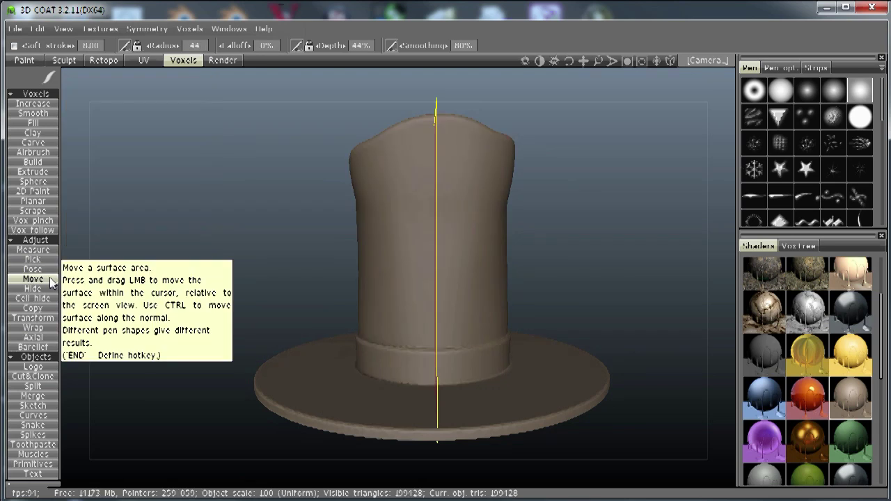
key(alt+Tab)
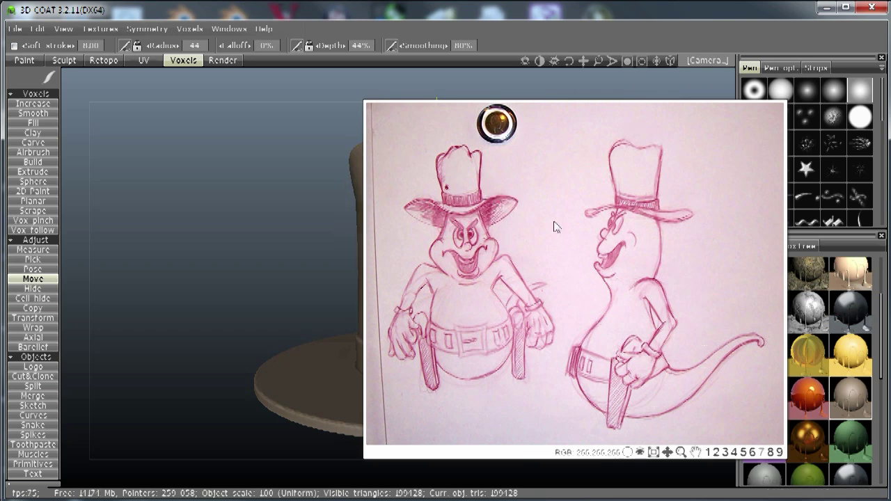
key(Escape)
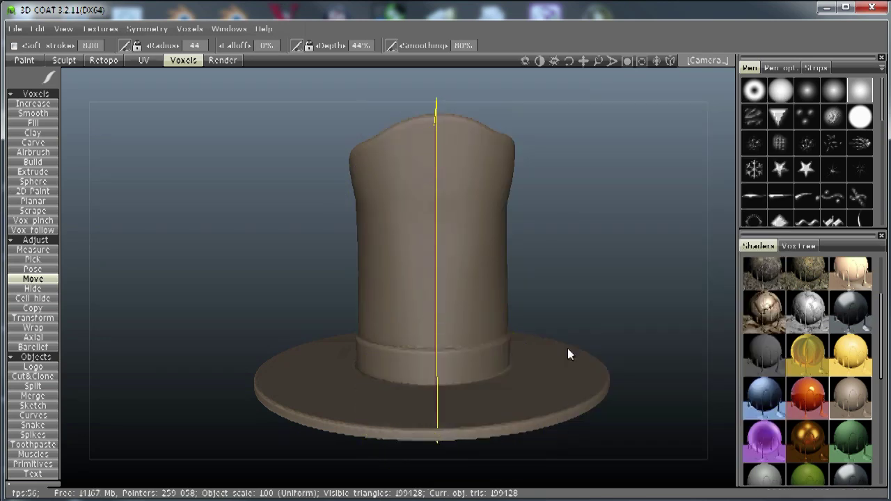
mouse_move(589, 322)
middle_down()
mouse_move(598, 283)
mouse_move(582, 246)
middle_up()
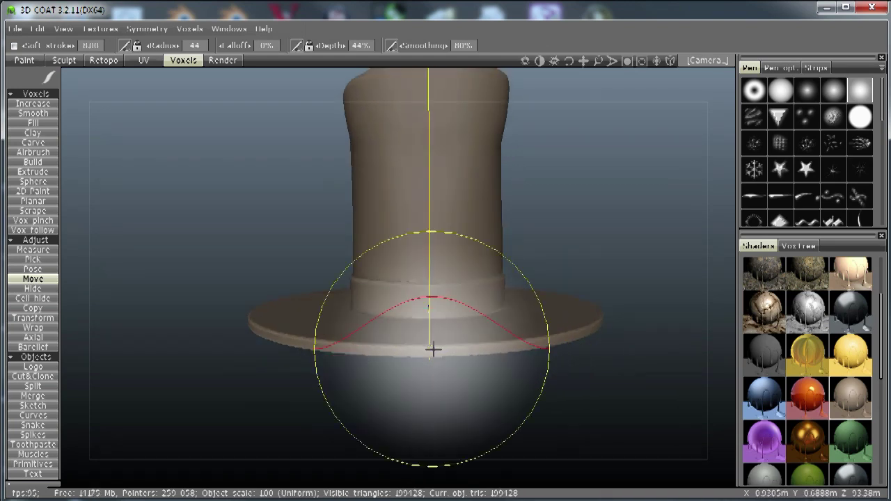
right_drag(432, 349, 466, 361)
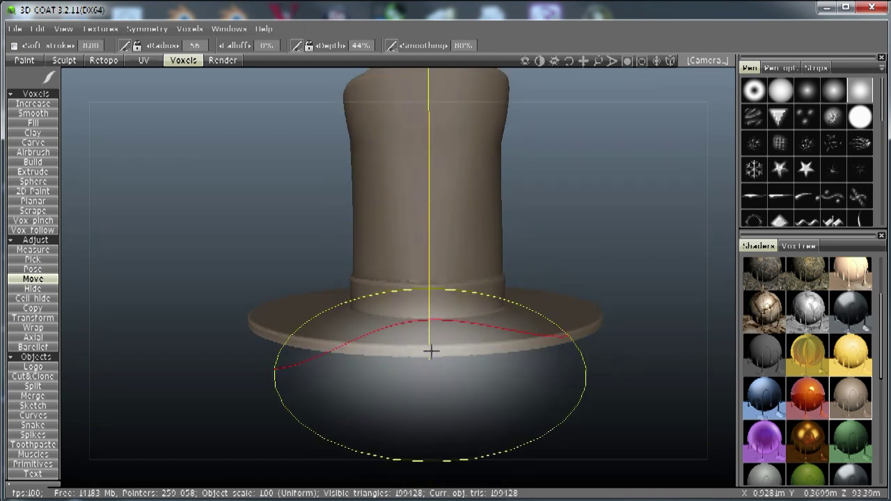
drag(430, 351, 426, 370)
Step: Curl the brim's sides upward and pull its front edge further down with the Move tool at radius 56
drag(636, 381, 421, 371)
drag(406, 325, 417, 267)
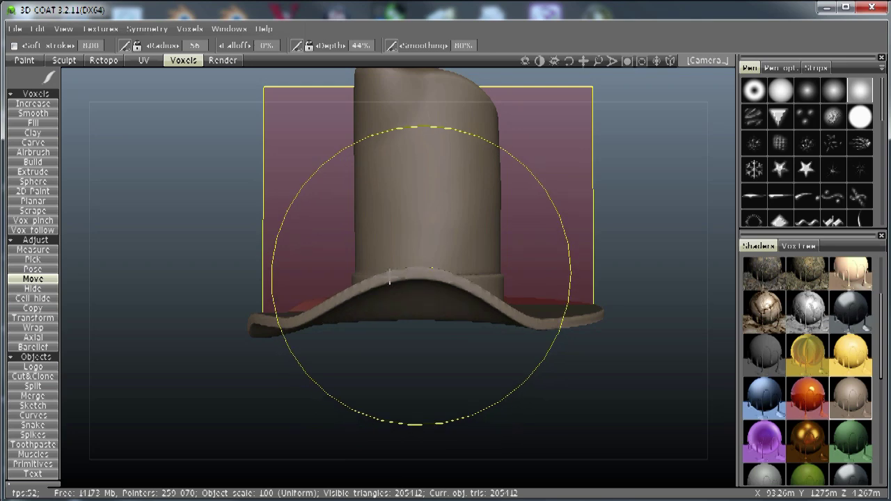
mouse_move(307, 321)
mouse_down()
mouse_move(295, 320)
mouse_move(296, 311)
mouse_up()
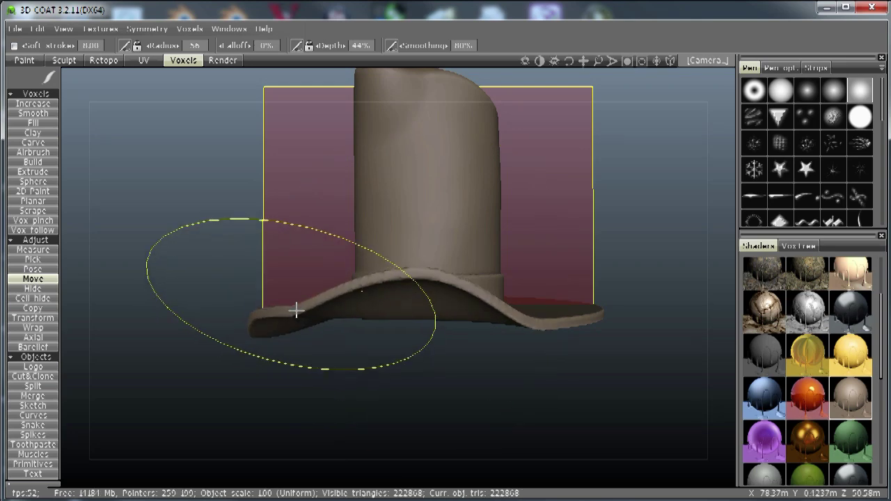
mouse_move(277, 371)
mouse_down()
mouse_move(411, 402)
mouse_move(408, 356)
mouse_move(531, 393)
mouse_up()
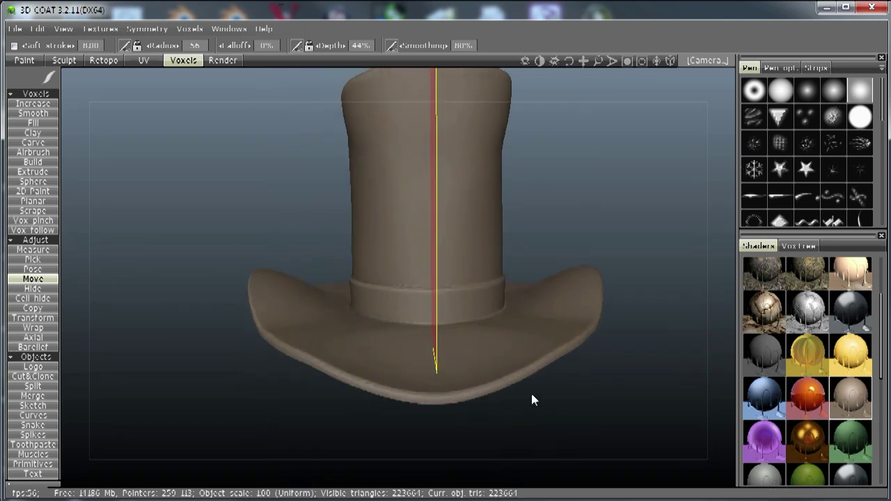
drag(429, 380, 428, 395)
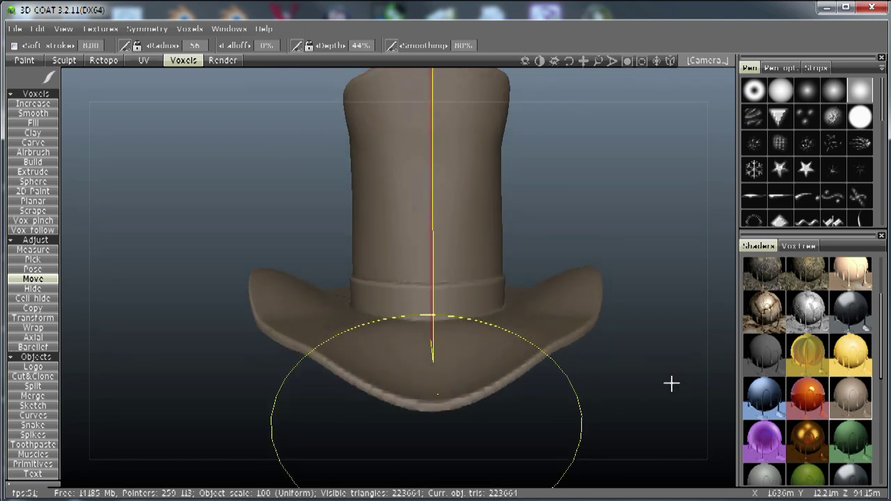
Step: Bend the back of the brim downward along its edge with the Move tool at radius 72
mouse_move(671, 383)
mouse_down()
mouse_move(559, 410)
mouse_move(308, 377)
mouse_move(279, 383)
mouse_up()
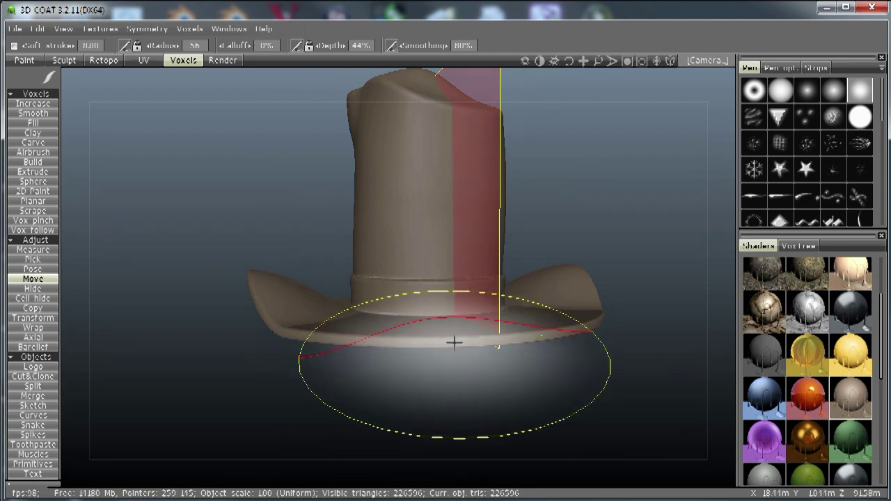
right_drag(454, 343, 484, 344)
drag(479, 344, 473, 357)
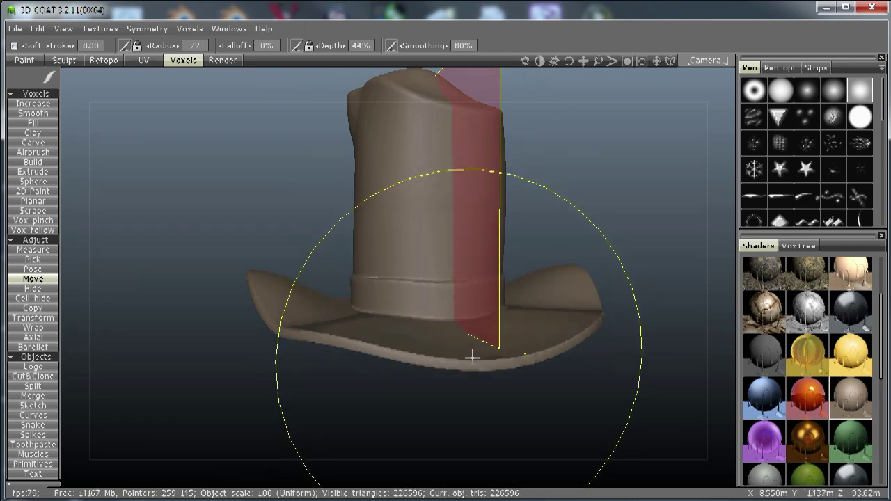
drag(352, 339, 350, 346)
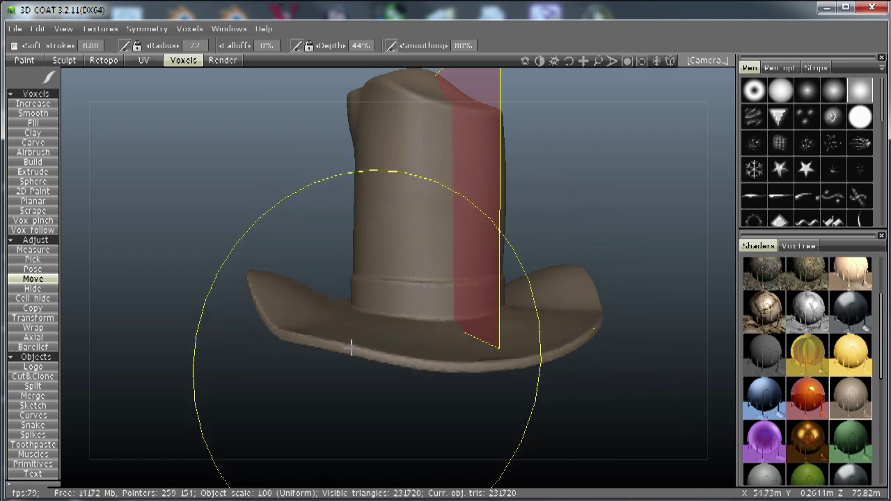
drag(297, 393, 244, 394)
drag(414, 368, 412, 374)
Step: Refine the brim's curl by pulling its side edges slightly upward and inward with the Move tool at radius 72
drag(197, 394, 626, 382)
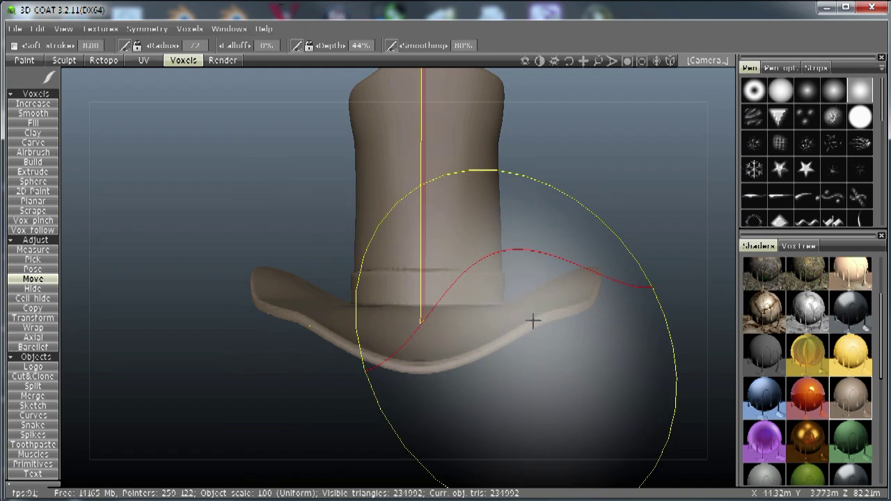
drag(524, 318, 523, 315)
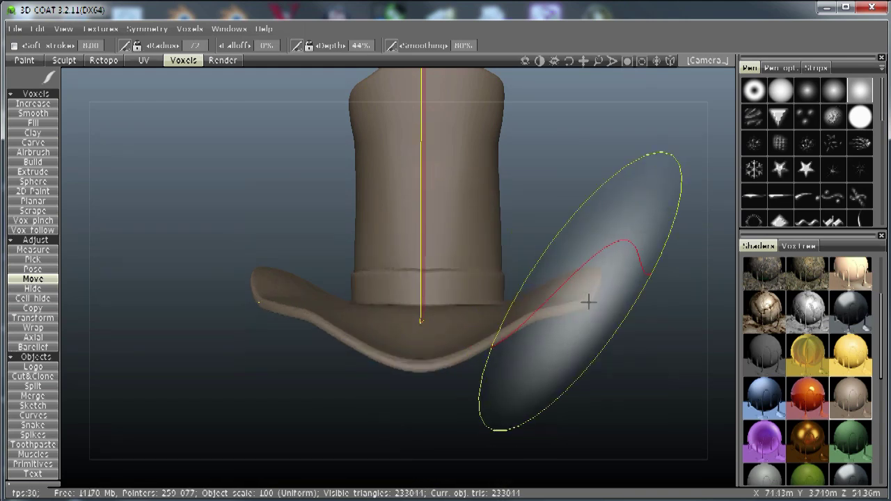
drag(588, 301, 576, 289)
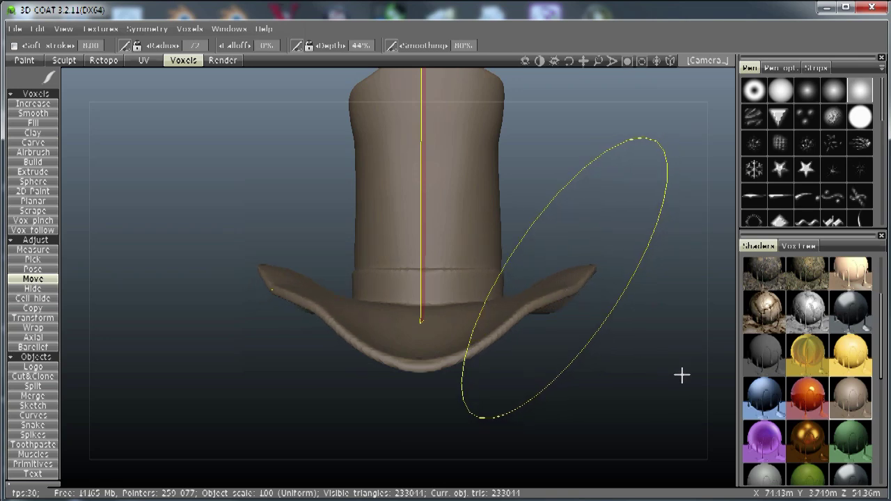
Step: Pull the brim's edge slightly downward with the Move tool at radius 72
mouse_move(683, 378)
mouse_down()
mouse_move(491, 455)
mouse_move(298, 386)
mouse_up()
drag(335, 342, 335, 354)
mouse_move(284, 391)
mouse_down()
mouse_move(275, 397)
mouse_move(445, 439)
mouse_move(656, 412)
mouse_move(215, 417)
mouse_move(324, 427)
mouse_move(622, 426)
mouse_move(669, 401)
mouse_move(616, 408)
mouse_move(605, 385)
mouse_move(555, 397)
mouse_move(530, 431)
mouse_up()
Step: Save the scene as hatvoxel in the Ghost folder, using the 3b file type
click(15, 30)
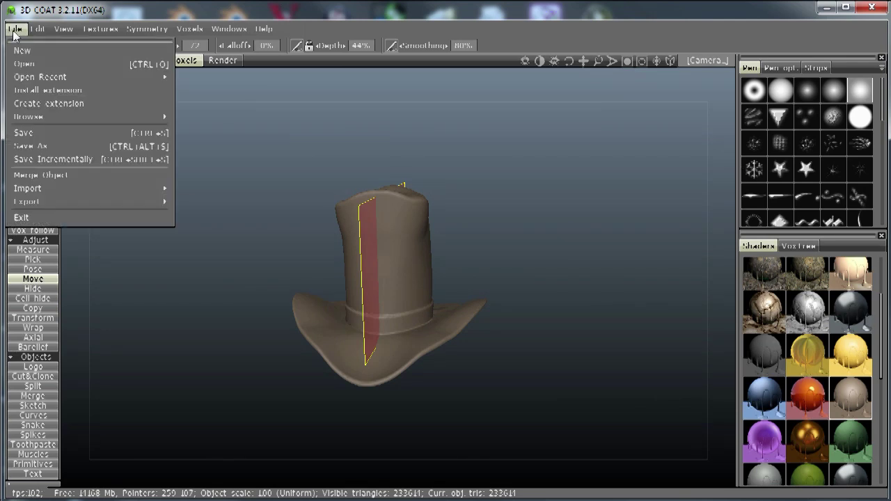
click(41, 131)
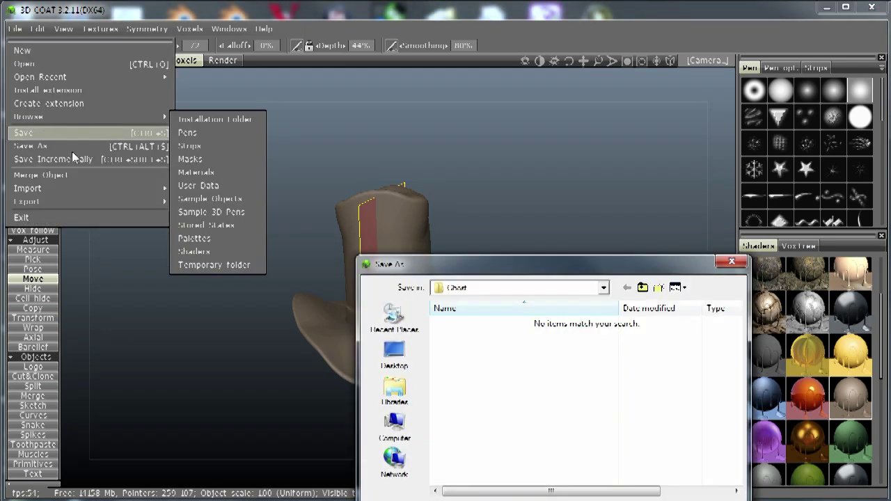
drag(512, 264, 518, 174)
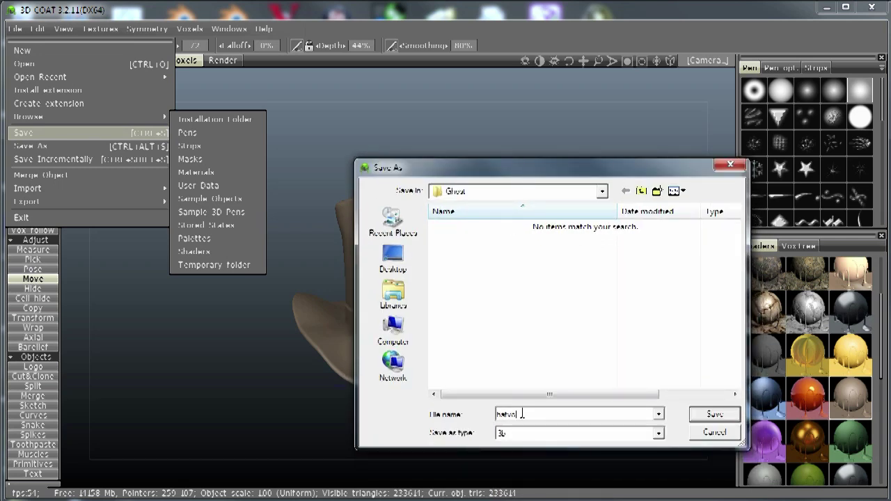
key(Return)
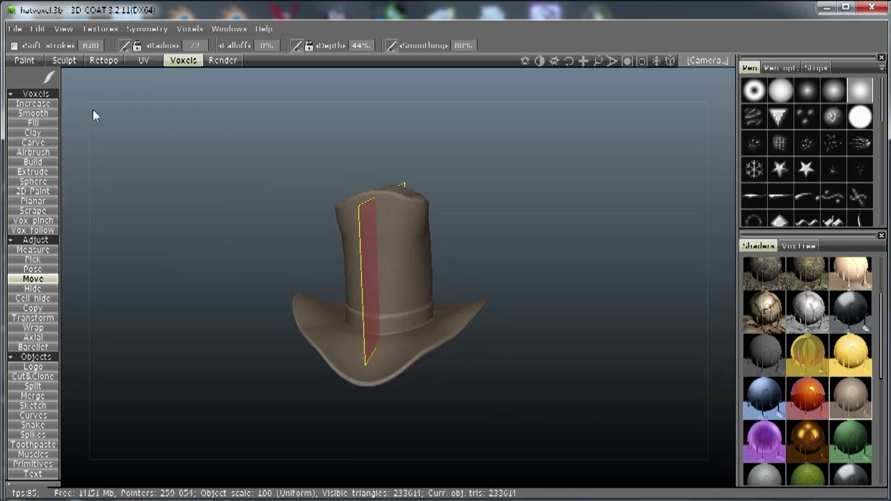
Step: Switch to the Retopo workspace and turn off symmetry
click(103, 61)
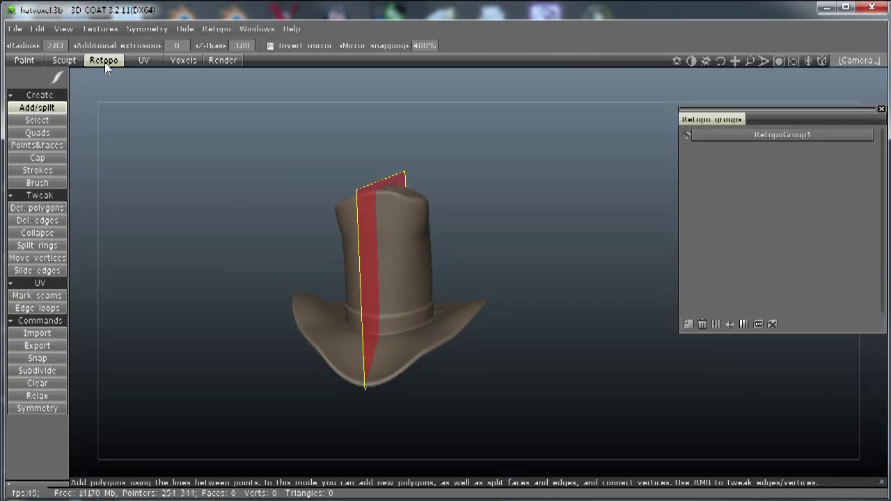
key(s)
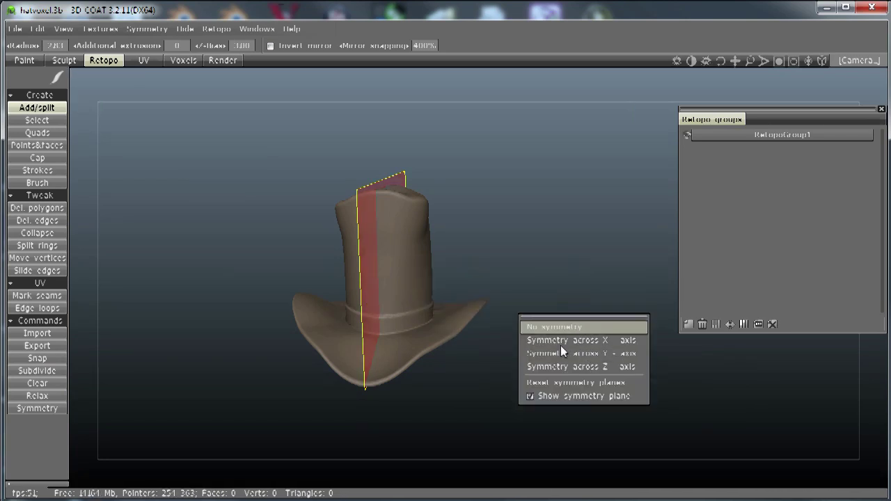
click(557, 328)
Step: Draw three concentric closed strokes on the crown's top, join them with one radial stroke, and build the polysurface with 12 segments
drag(478, 394, 509, 360)
right_drag(510, 360, 600, 381)
drag(600, 381, 488, 221)
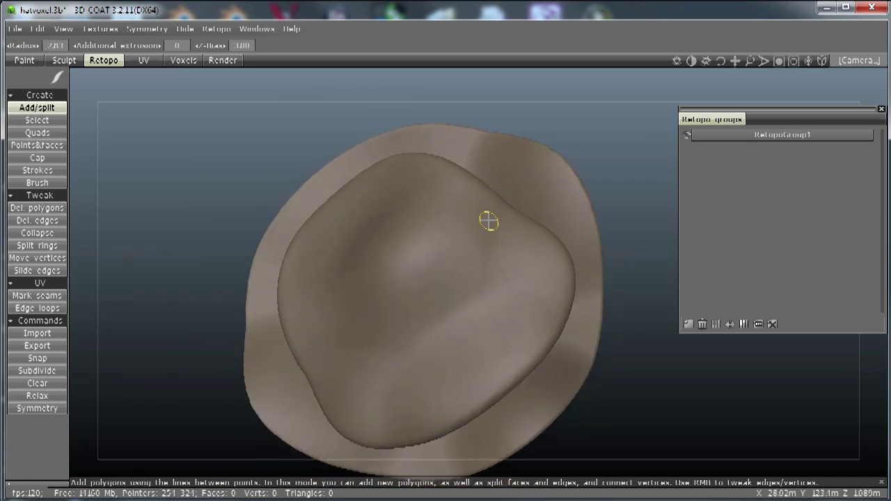
click(53, 171)
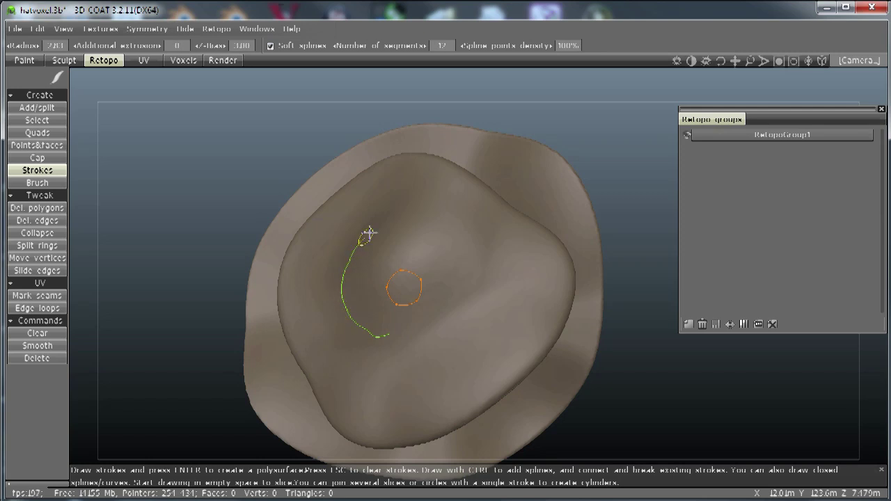
drag(391, 334, 383, 337)
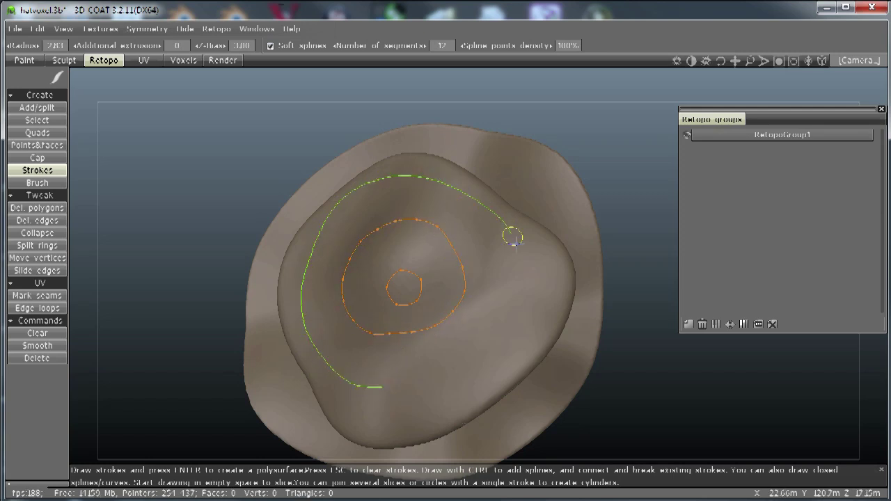
mouse_move(387, 388)
mouse_down()
mouse_move(397, 387)
mouse_move(374, 414)
mouse_up()
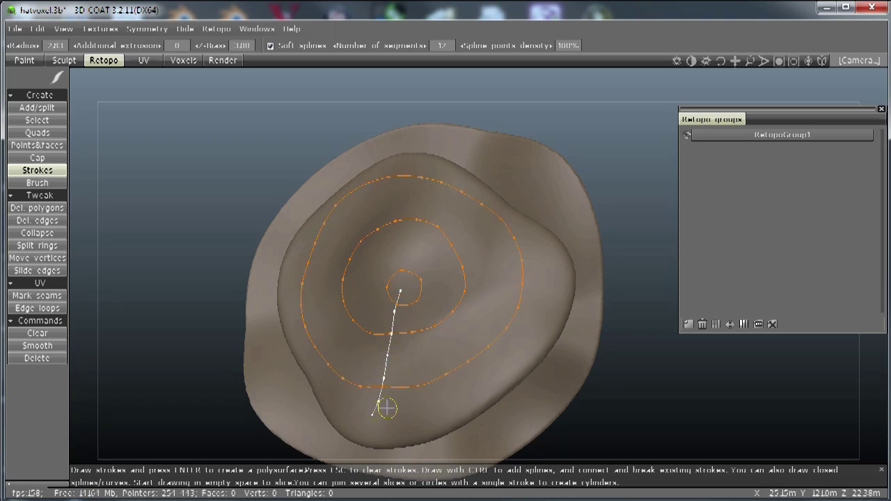
key(Return)
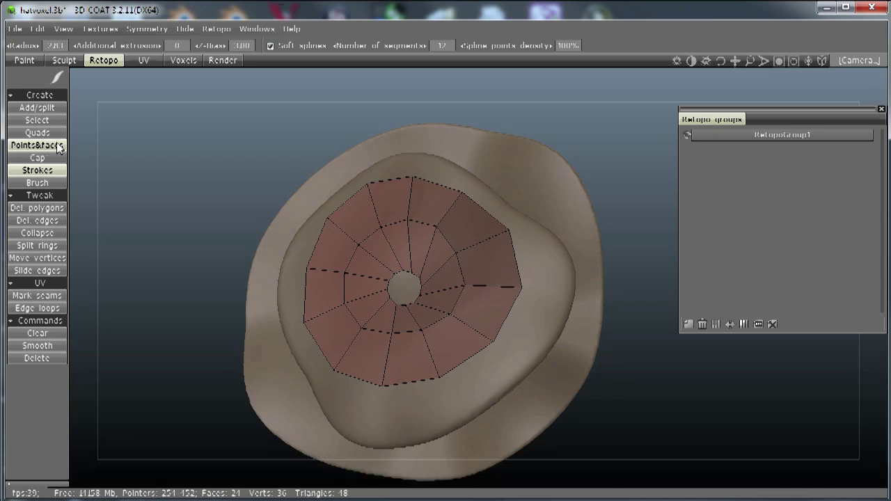
Step: Fill the small hole at the centre of the crown's top mesh with quad faces using Points&faces
scroll(418, 293, up, 4)
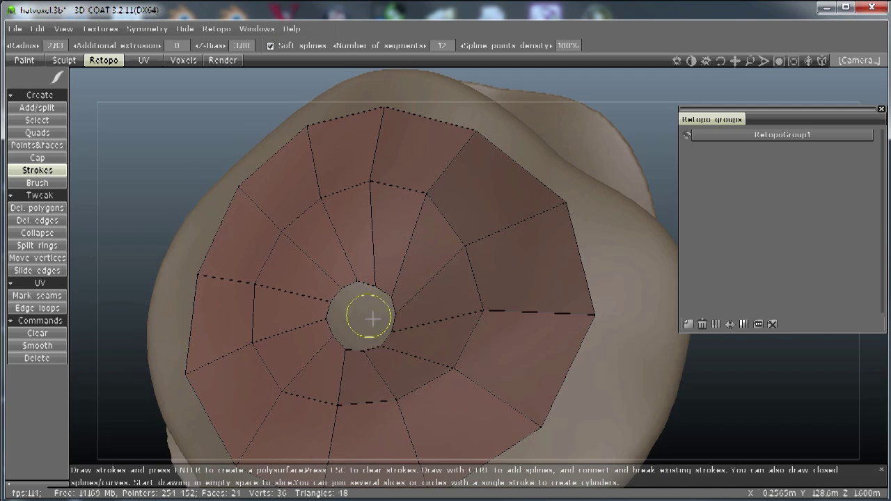
click(36, 145)
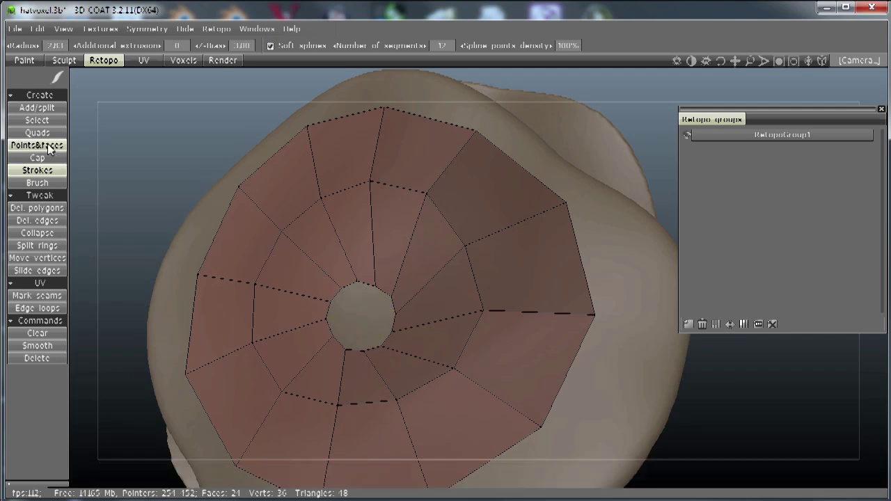
right_click(387, 322)
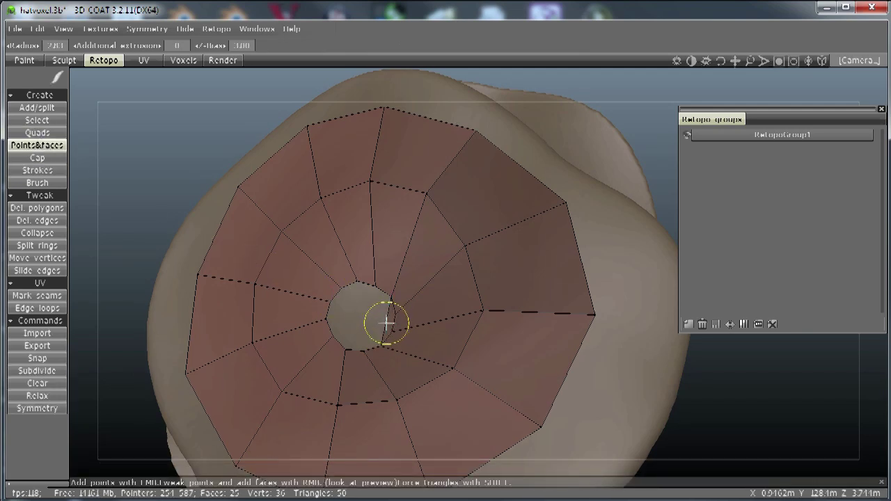
right_click(373, 318)
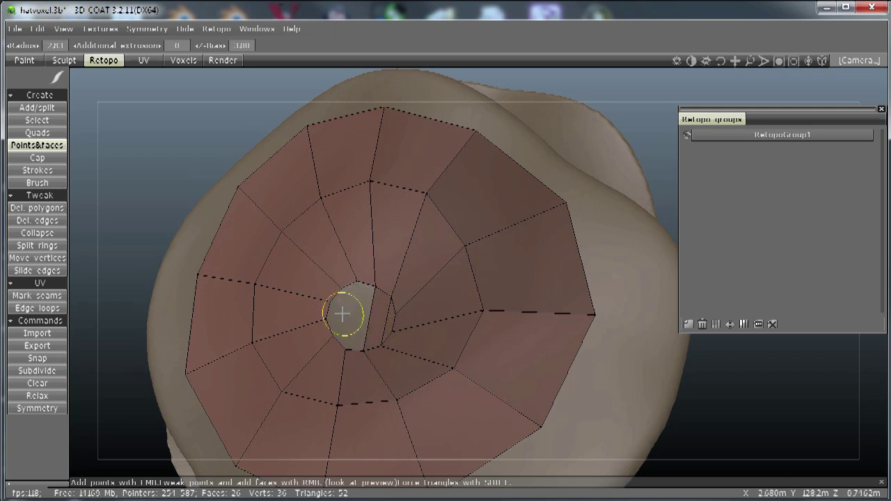
right_click(338, 308)
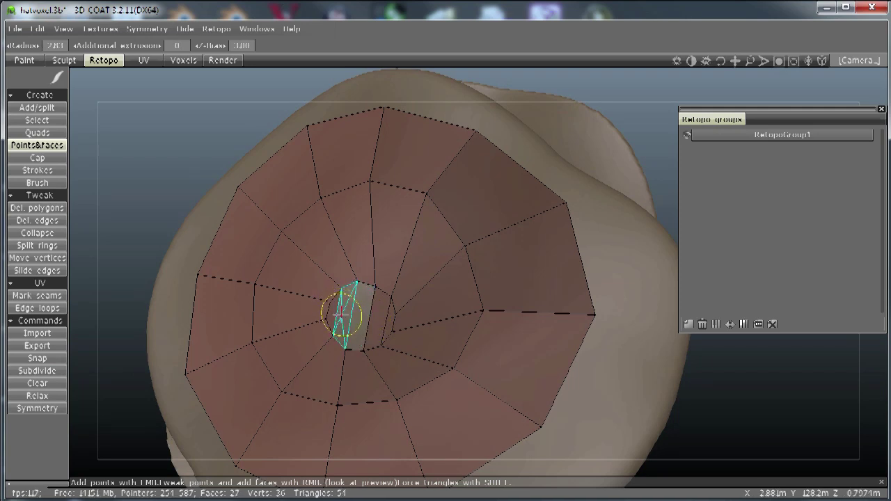
right_click(343, 313)
right_click(358, 318)
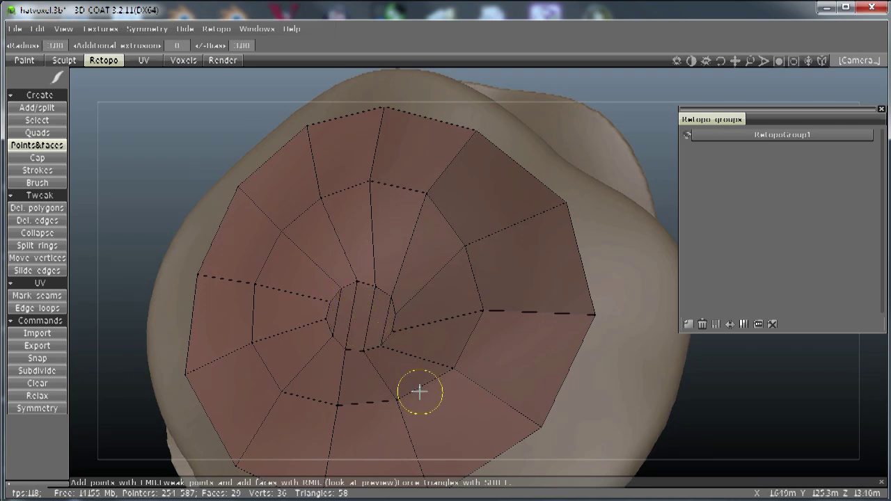
Step: Slice three horizontal stroke rings around the crown's side, spaced from just below its top rim to about mid-height
alt+drag(420, 392, 438, 278)
mouse_move(439, 277)
alt+right_down()
mouse_move(412, 294)
mouse_move(447, 249)
alt+right_up()
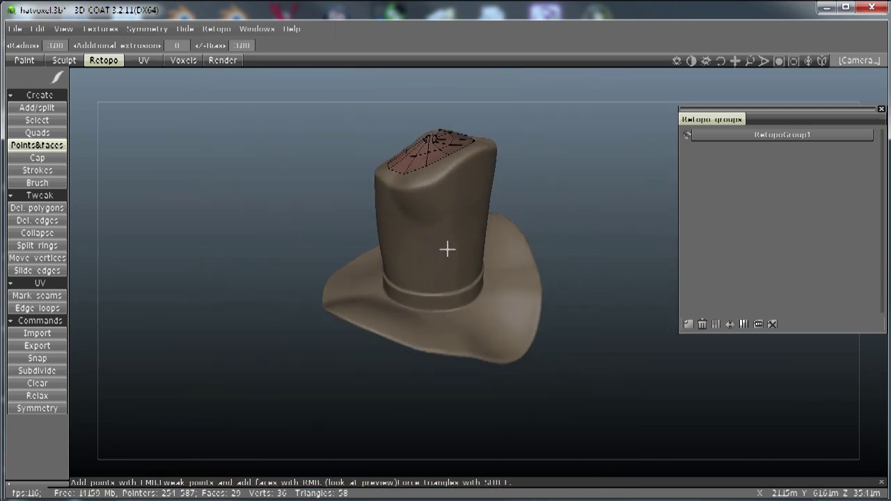
alt+middle_drag(448, 249, 410, 380)
alt+right_drag(456, 329, 487, 341)
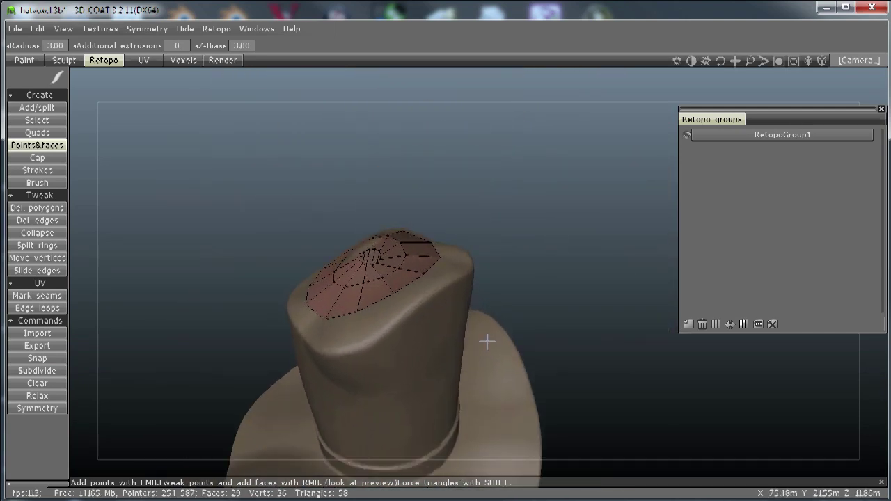
alt+drag(486, 341, 199, 379)
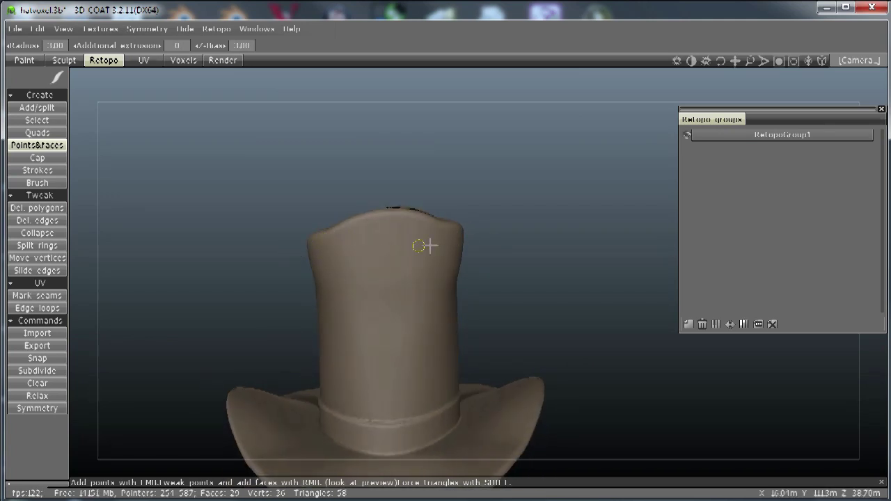
alt+drag(462, 288, 445, 381)
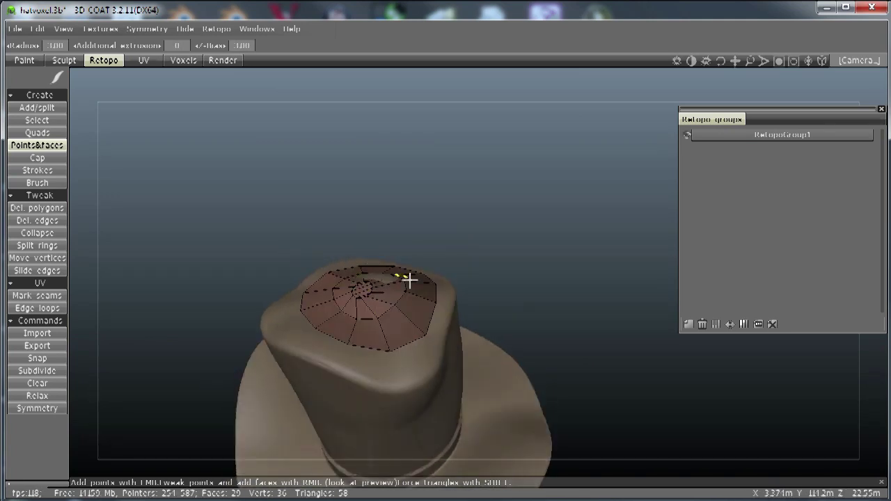
alt+drag(550, 356, 381, 300)
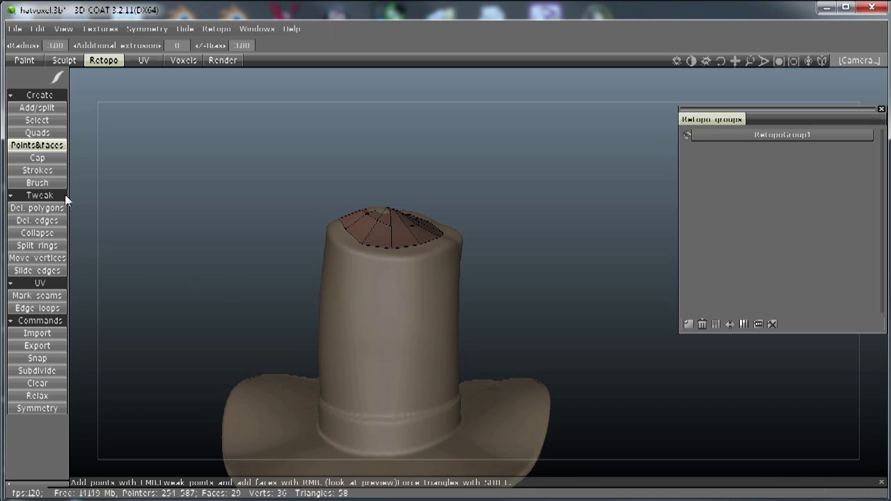
click(52, 172)
drag(304, 257, 451, 265)
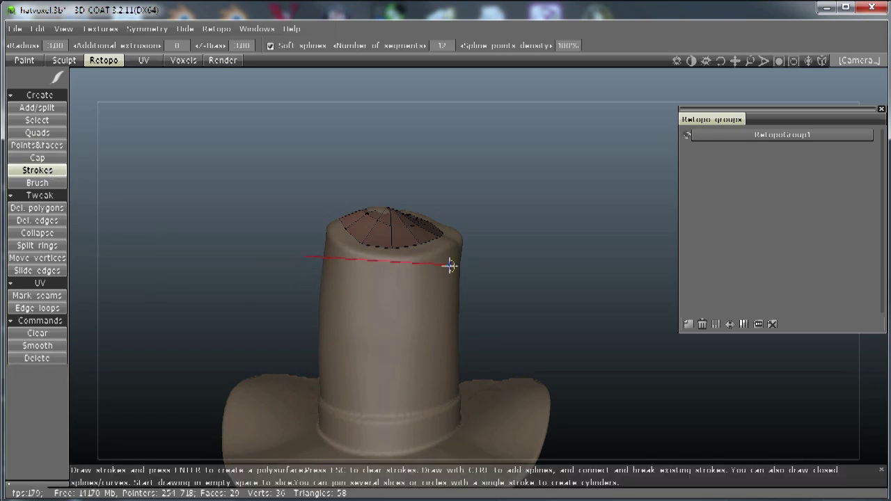
mouse_move(486, 308)
alt+mouse_down()
mouse_move(352, 348)
mouse_move(199, 328)
mouse_move(562, 295)
alt+mouse_up()
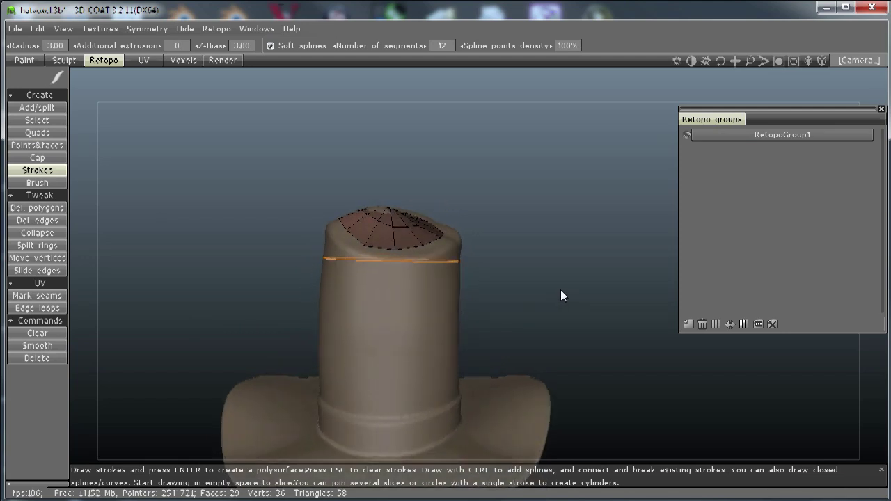
drag(304, 296, 508, 298)
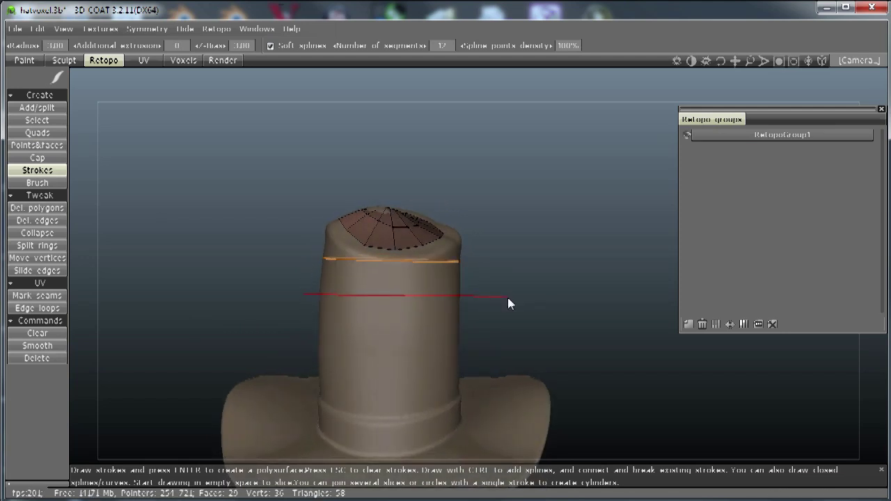
drag(293, 337, 341, 337)
drag(519, 336, 522, 336)
mouse_move(522, 336)
alt+mouse_down()
mouse_move(620, 362)
mouse_move(615, 341)
mouse_move(575, 342)
mouse_move(602, 368)
alt+mouse_up()
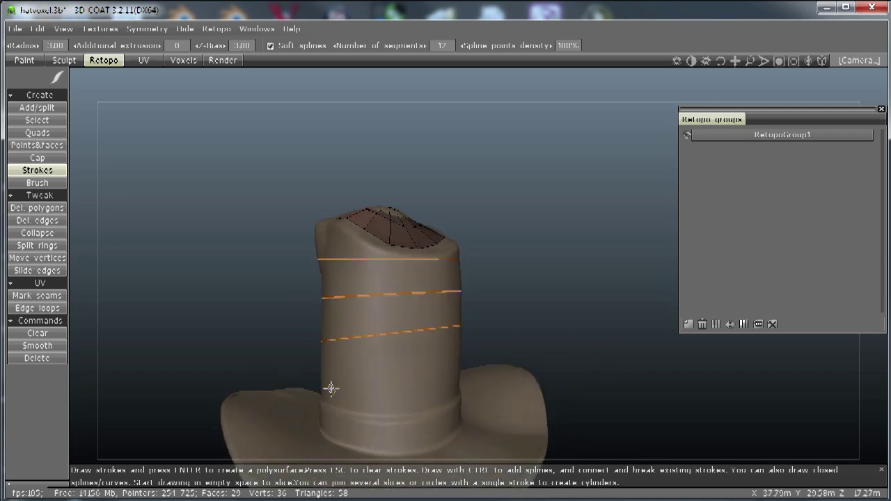
mouse_move(307, 376)
mouse_down()
mouse_move(469, 366)
mouse_move(468, 377)
mouse_up()
alt+drag(654, 413, 479, 430)
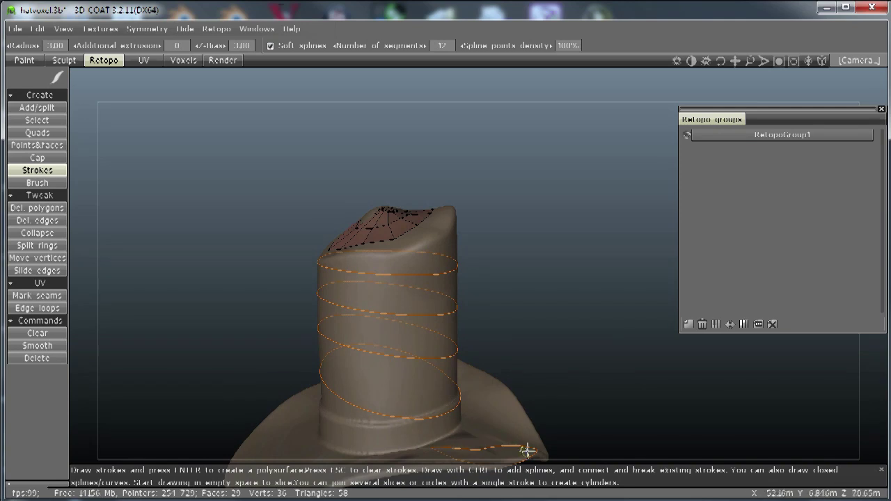
alt+drag(568, 417, 410, 384)
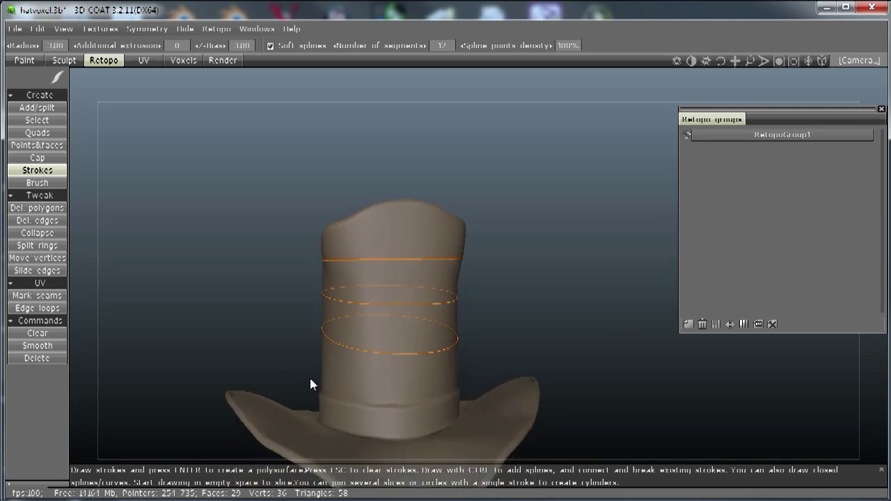
Step: Slice a fourth ring around the crown just above the hatband, join all four rings with a vertical stroke, and build the polysurface
drag(469, 376, 471, 379)
alt+drag(531, 299, 539, 342)
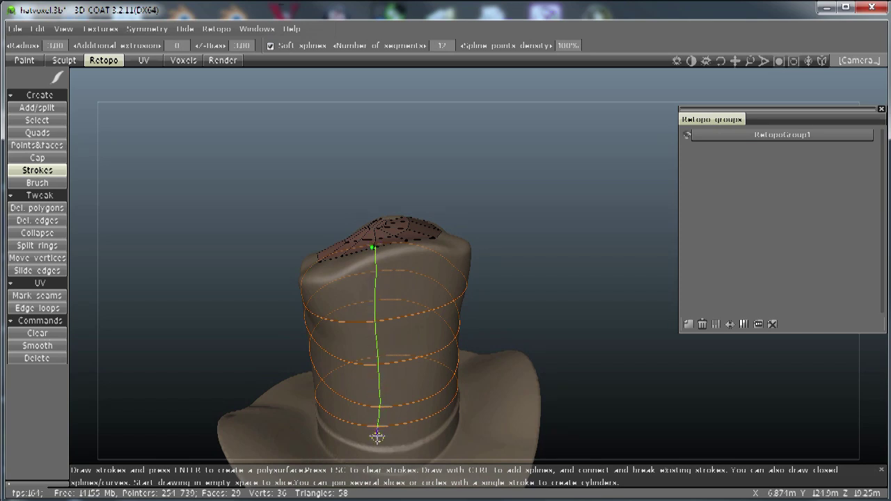
drag(377, 437, 381, 423)
key(Return)
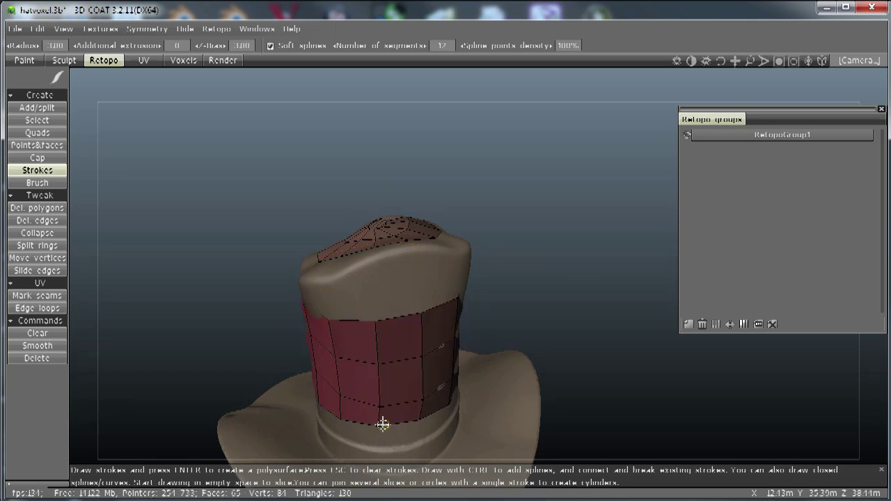
Step: Move the upper edge vertices of the crown's side mesh up to the top rim, working all the way around the hat
middle_drag(593, 414, 586, 377)
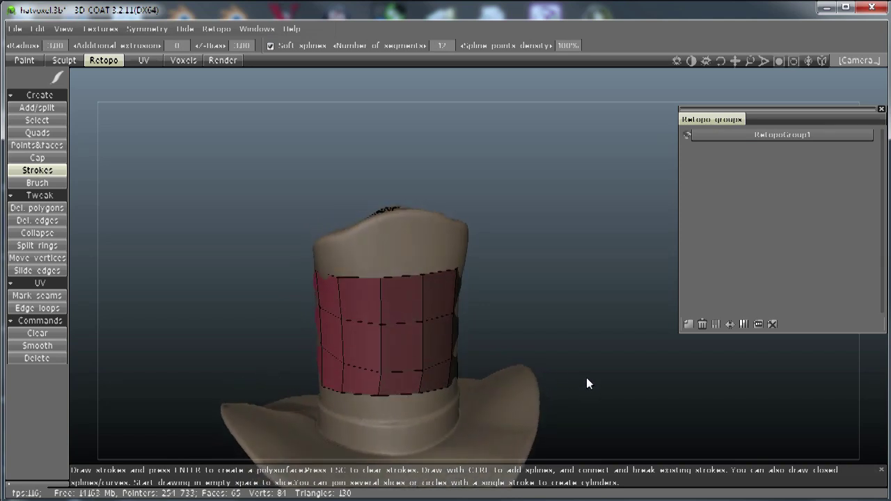
click(38, 257)
drag(380, 278, 378, 220)
drag(424, 274, 434, 229)
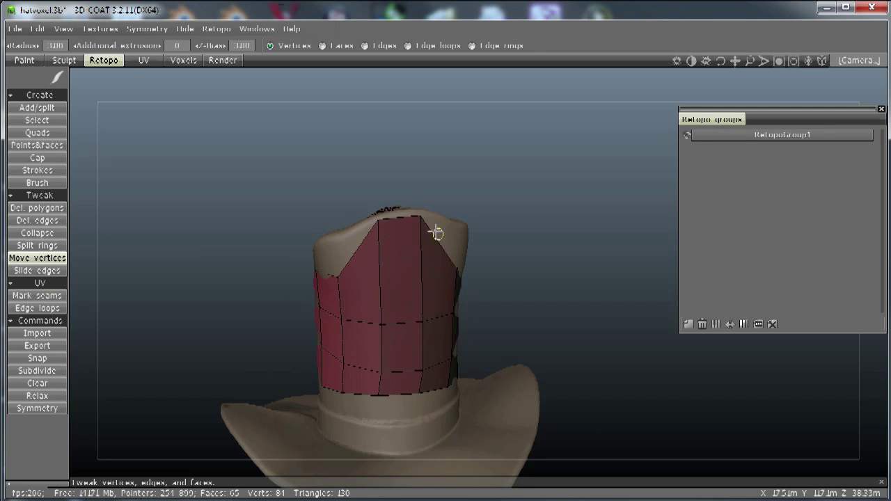
drag(596, 380, 425, 352)
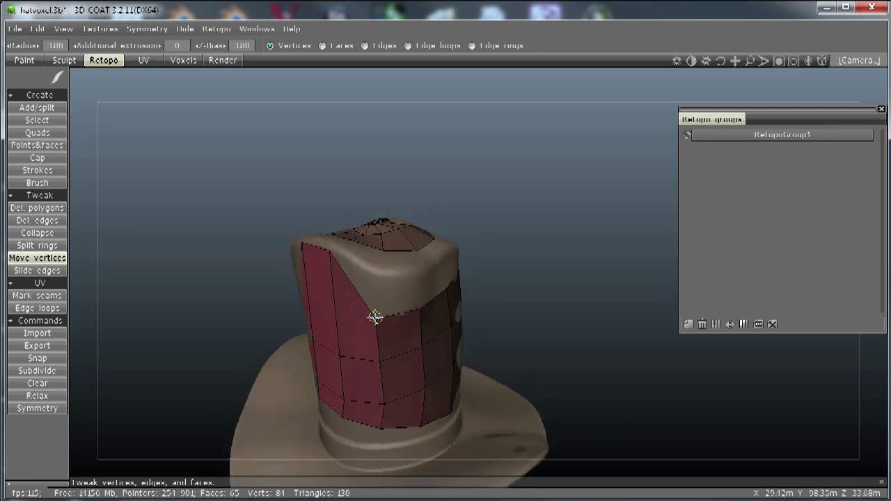
drag(418, 305, 415, 276)
drag(581, 348, 414, 327)
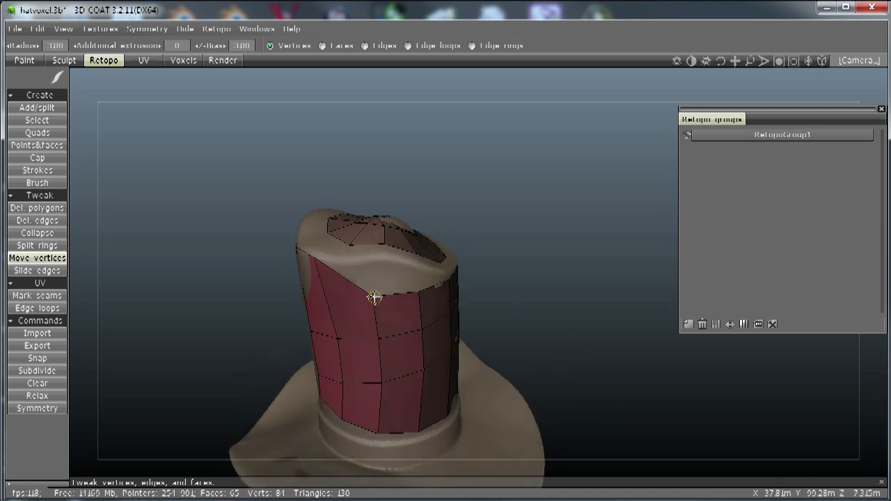
drag(543, 332, 408, 298)
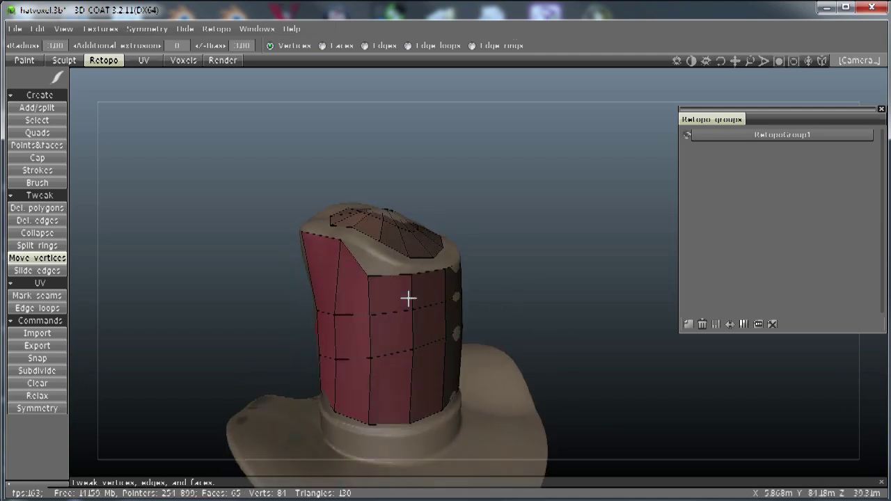
drag(531, 318, 429, 300)
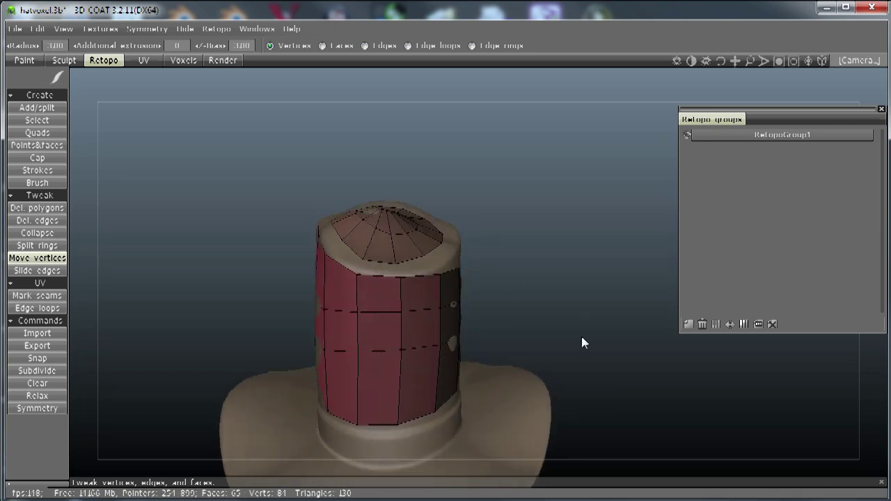
drag(583, 342, 404, 300)
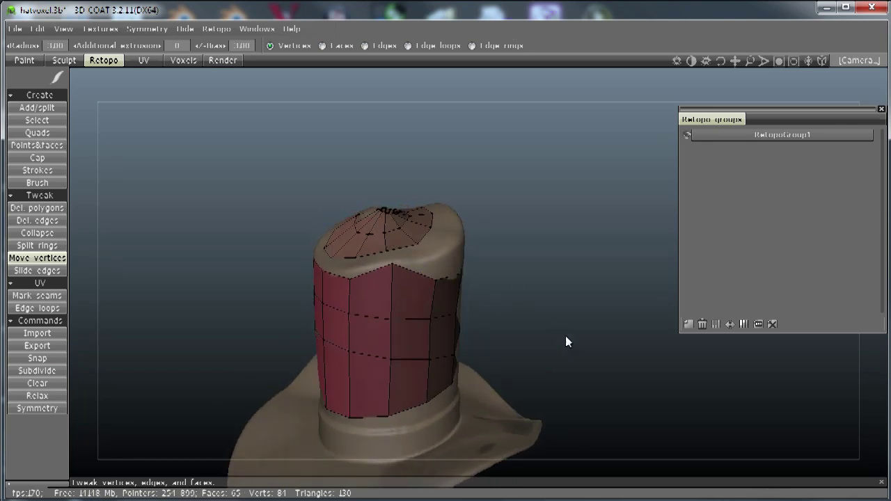
drag(566, 340, 447, 314)
drag(374, 245, 410, 240)
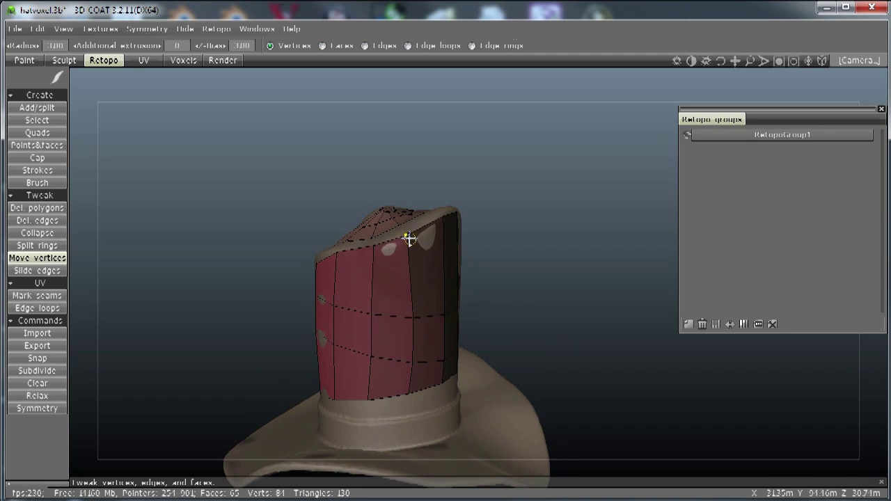
drag(515, 299, 517, 328)
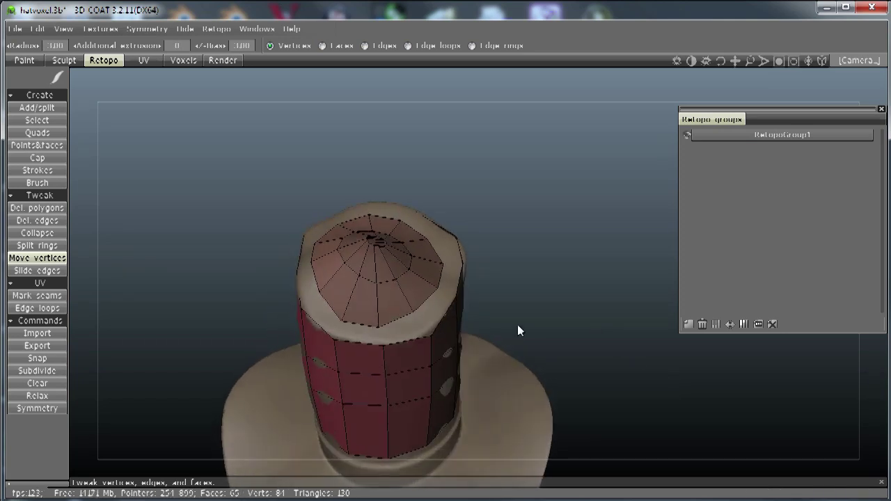
Step: Bridge the gap between the crown's top mesh and side mesh with a full ring of quads using Points&faces
click(51, 145)
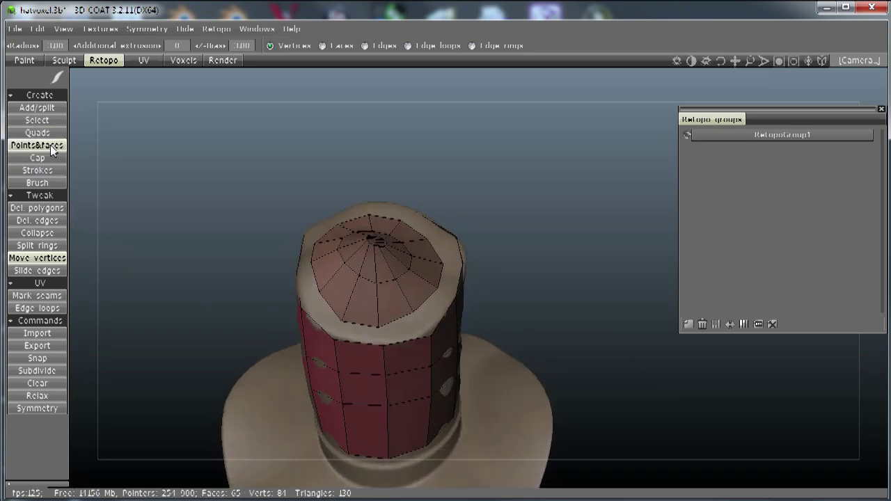
right_click(359, 334)
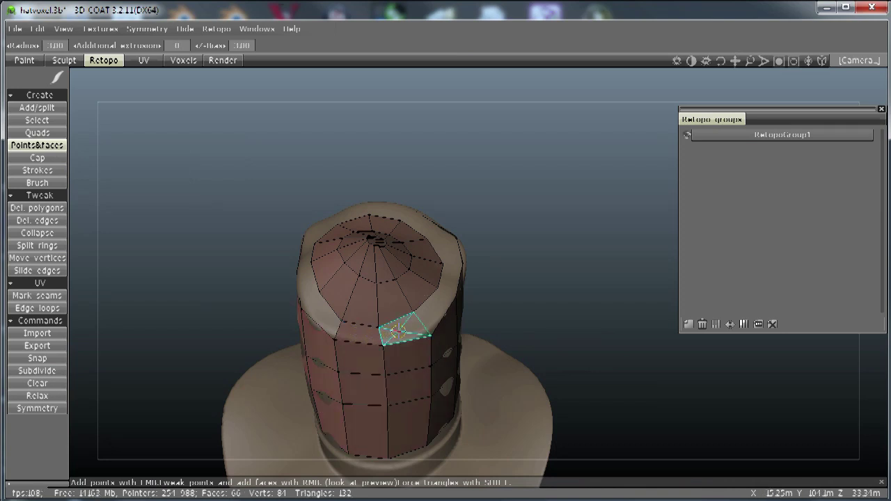
right_click(397, 330)
drag(571, 360, 431, 359)
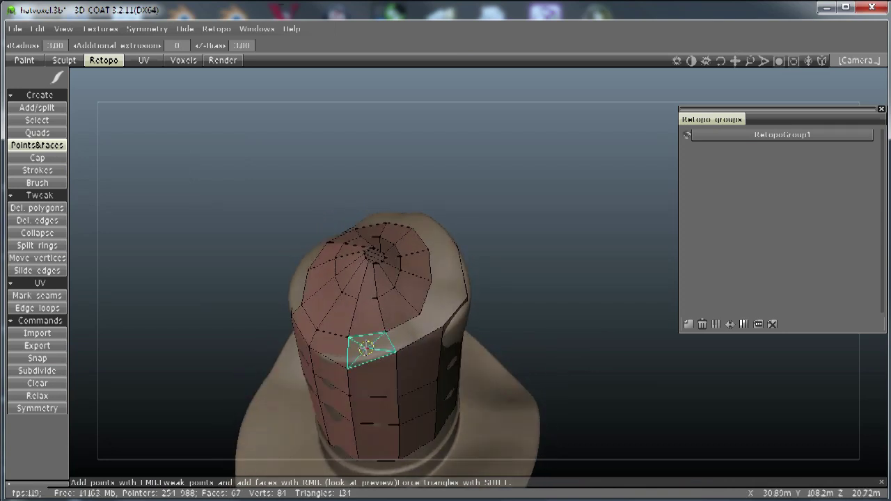
right_click(365, 346)
right_click(406, 333)
drag(539, 352, 402, 369)
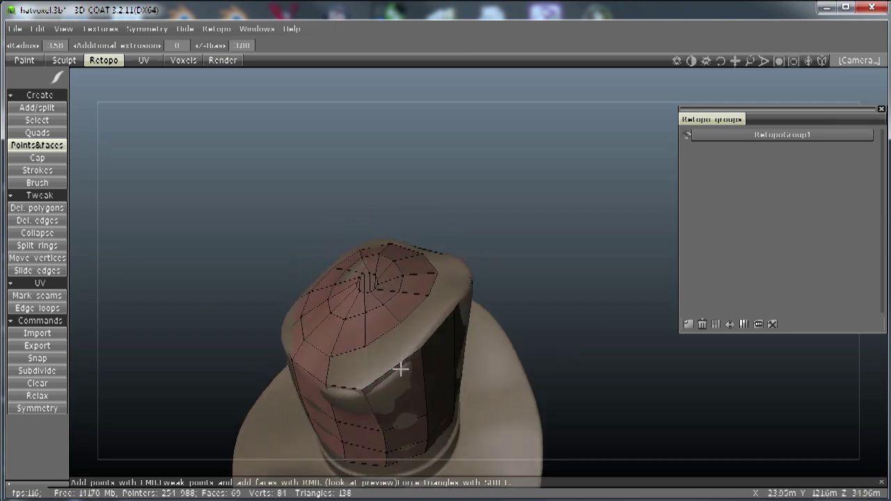
right_click(372, 363)
right_click(385, 356)
drag(561, 378, 394, 359)
right_click(346, 363)
right_click(395, 363)
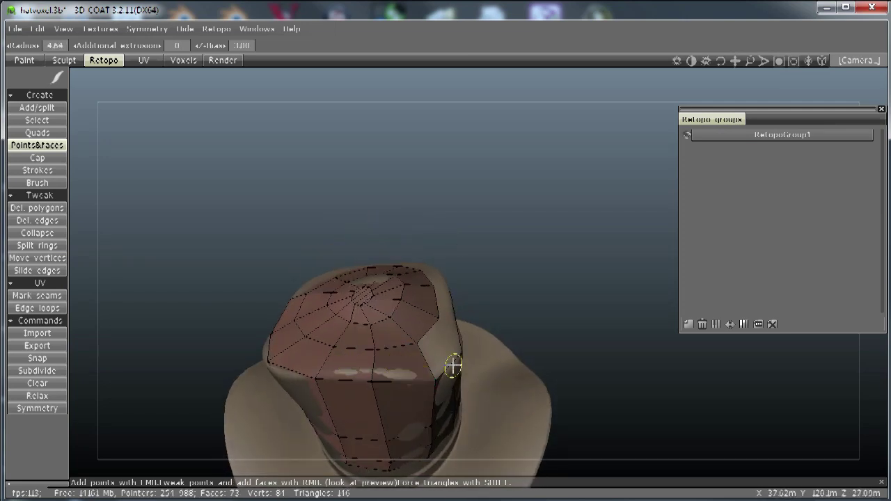
drag(453, 364, 357, 376)
right_click(357, 377)
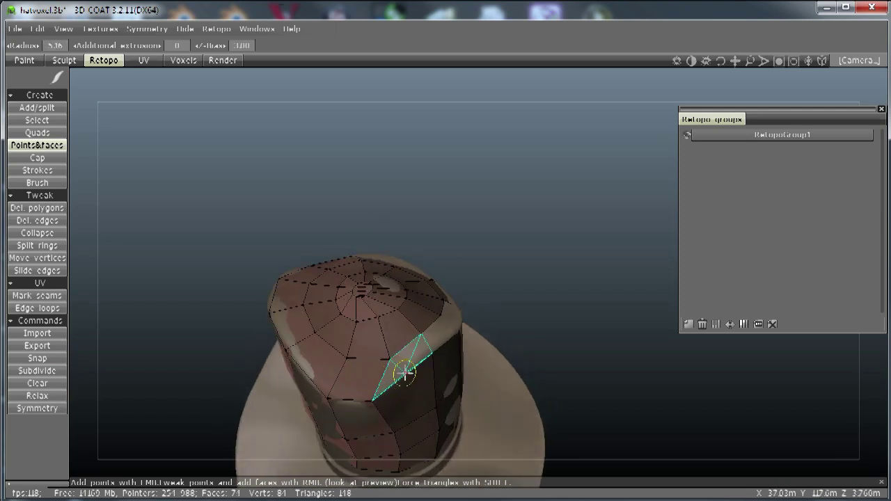
right_click(400, 366)
alt+drag(481, 373, 596, 343)
right_click(374, 382)
right_click(415, 383)
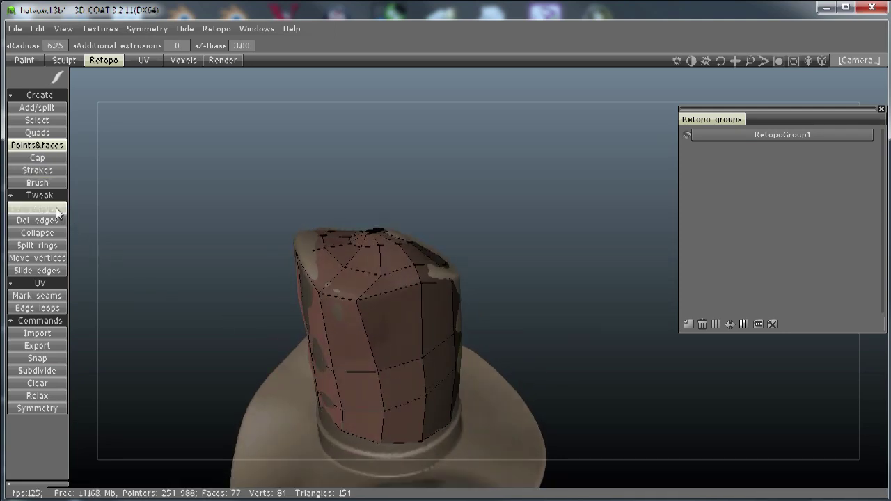
Step: Move the vertices along the crown's rim and on its top to follow the sculpt and space the rings evenly
click(48, 259)
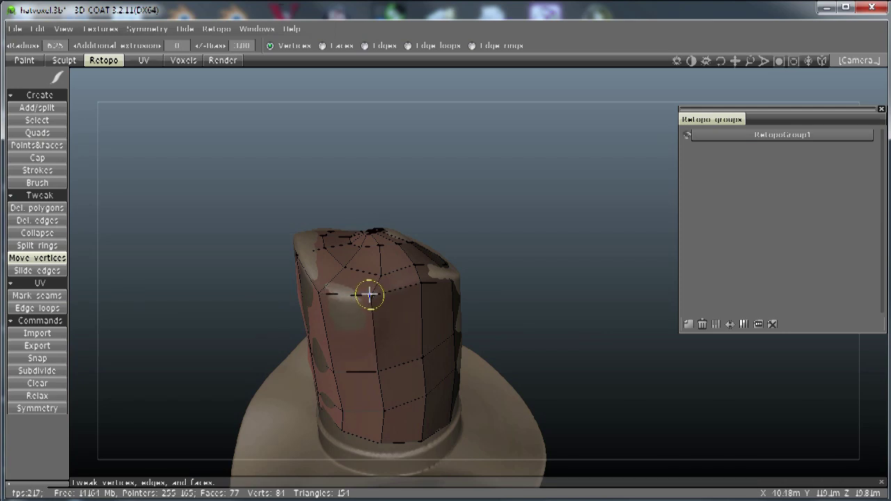
middle_drag(375, 272, 514, 404)
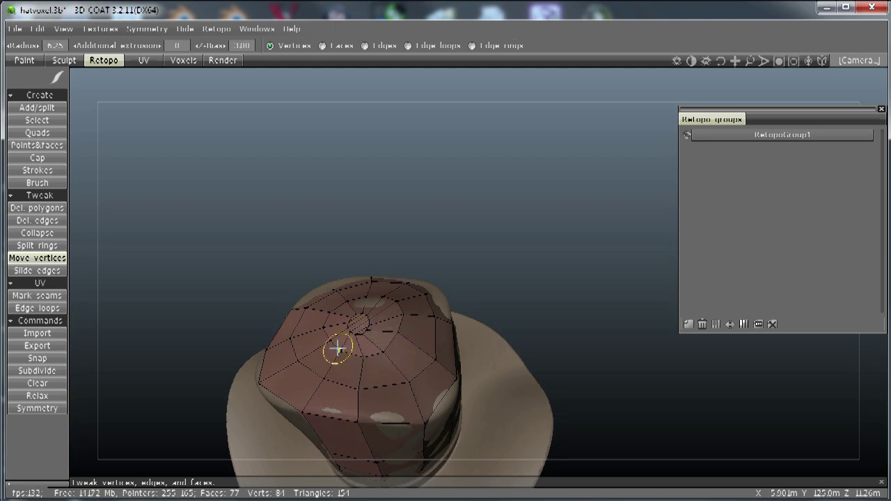
middle_drag(494, 391, 362, 391)
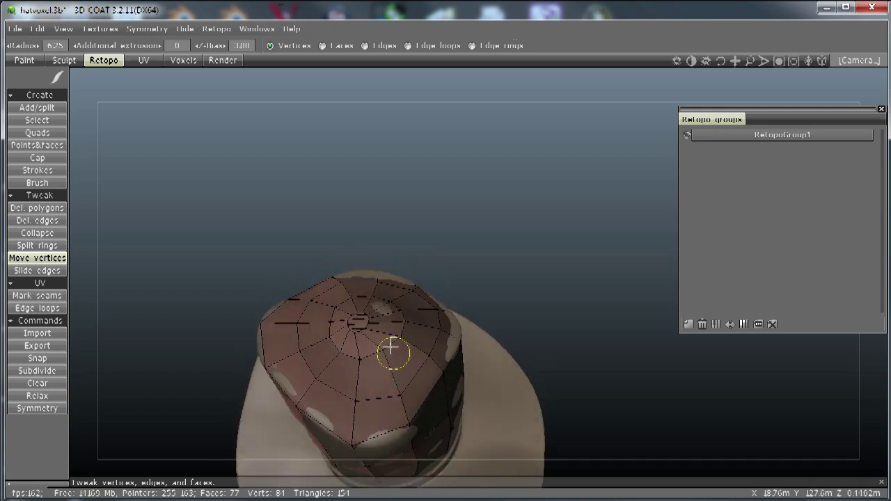
middle_drag(545, 377, 319, 404)
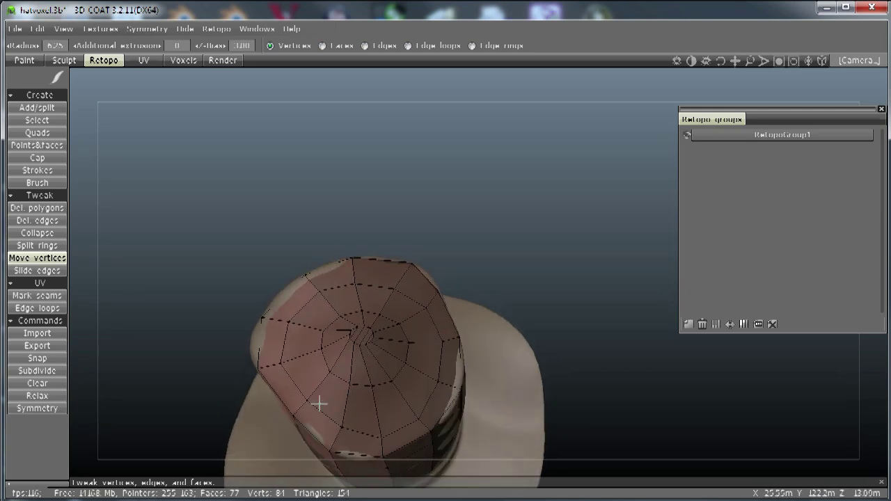
middle_drag(454, 402, 401, 399)
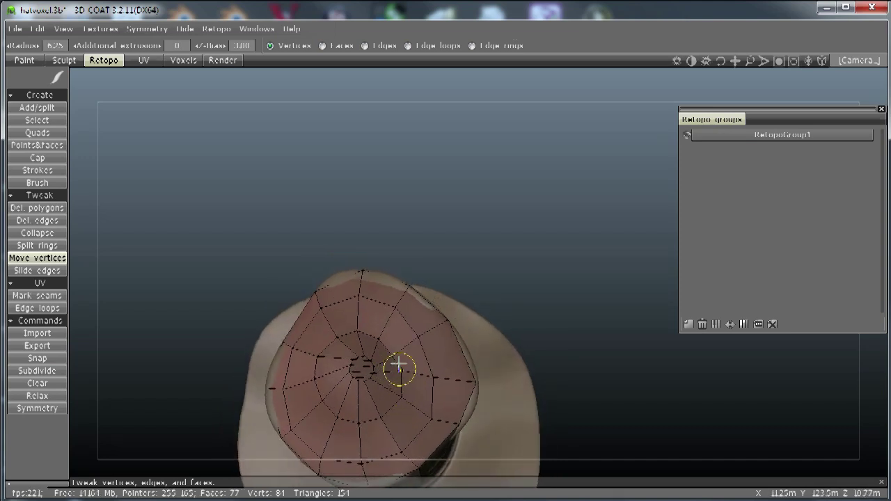
middle_drag(501, 431, 589, 303)
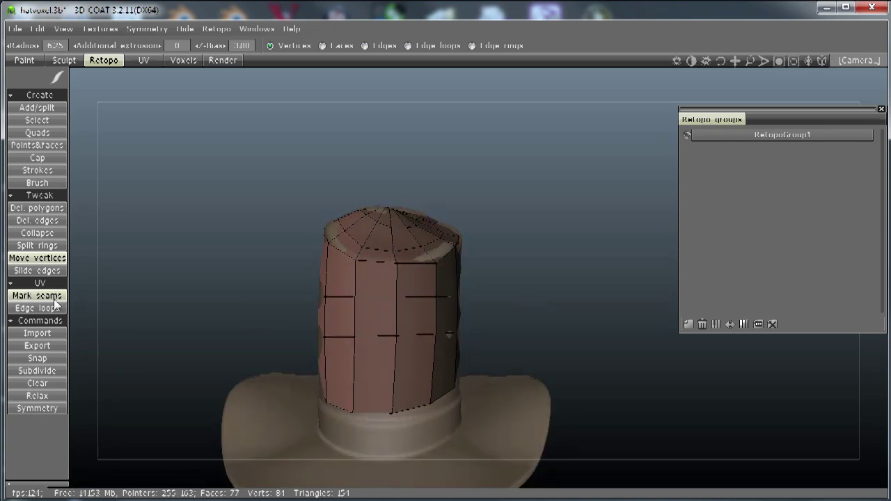
Step: Split the side mesh with one edge ring just below the crown's rim and another just above its bottom edge
click(54, 246)
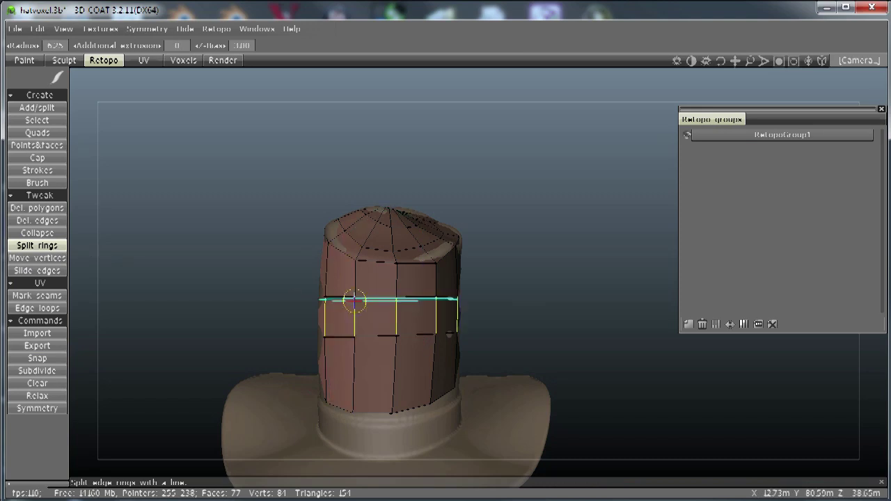
click(392, 269)
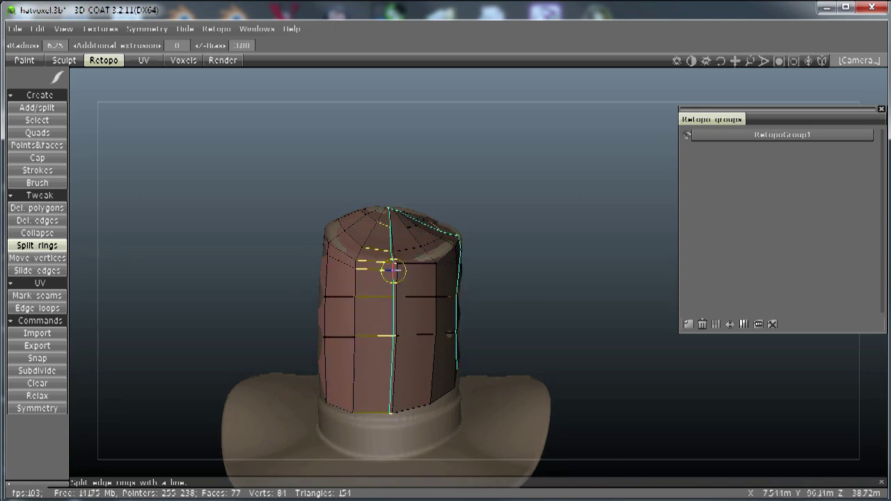
drag(522, 320, 573, 315)
middle_drag(525, 323, 559, 341)
click(379, 396)
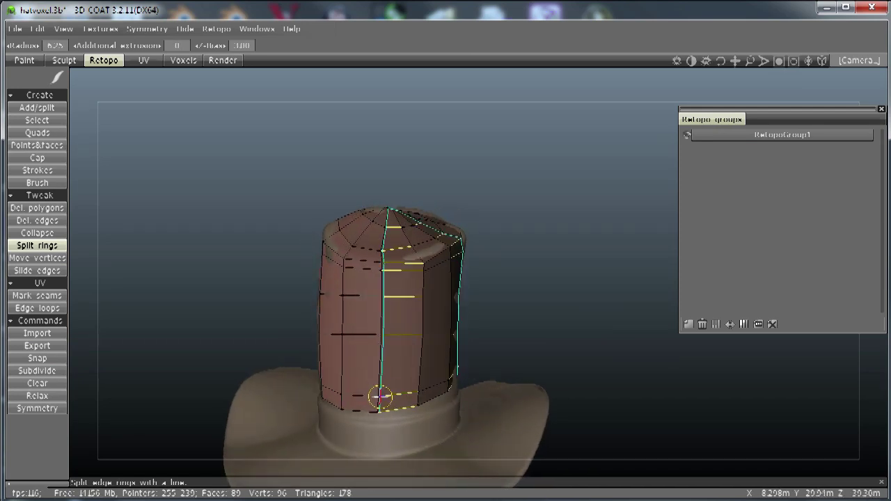
Step: Move the first bottom edge vertices of the side mesh down over the hatband to where the crown meets the brim
drag(601, 376, 293, 379)
click(37, 258)
scroll(491, 398, up, 5)
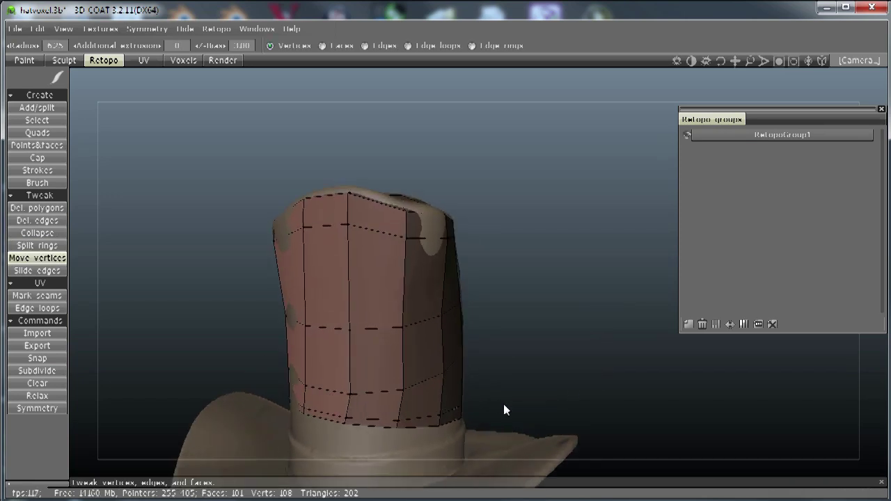
middle_drag(509, 368, 579, 203)
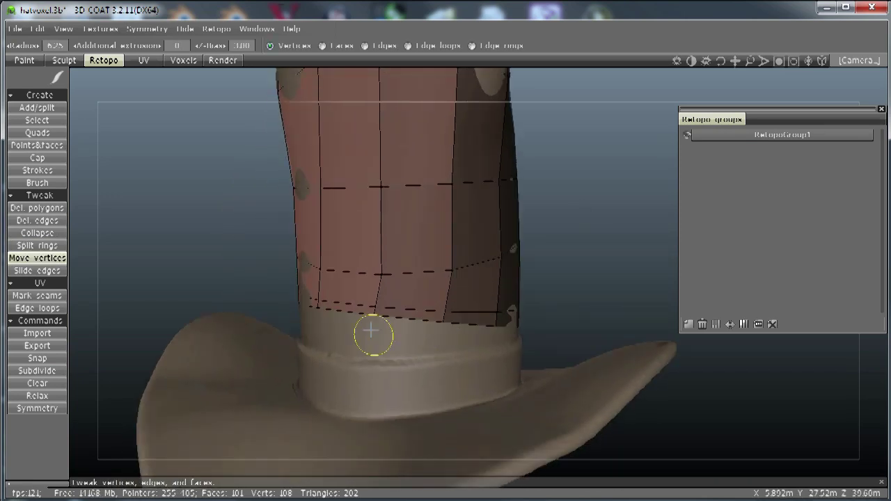
drag(372, 315, 363, 411)
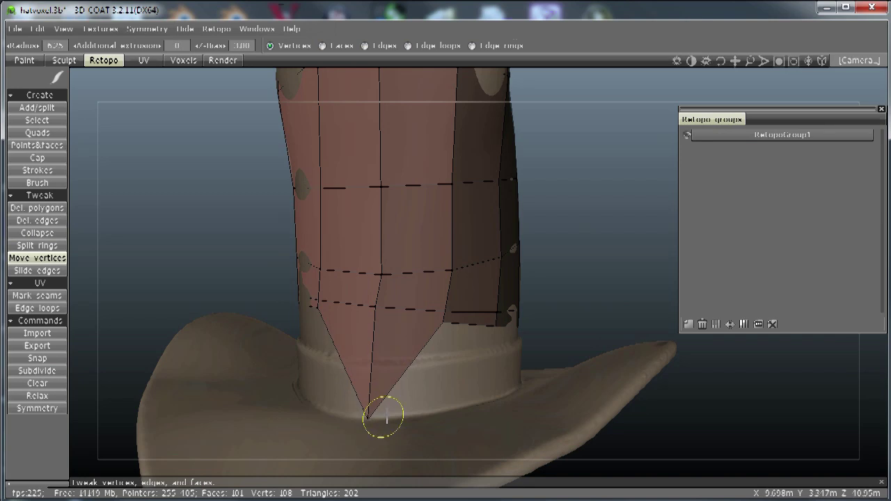
drag(445, 311, 443, 409)
right_drag(443, 409, 397, 358)
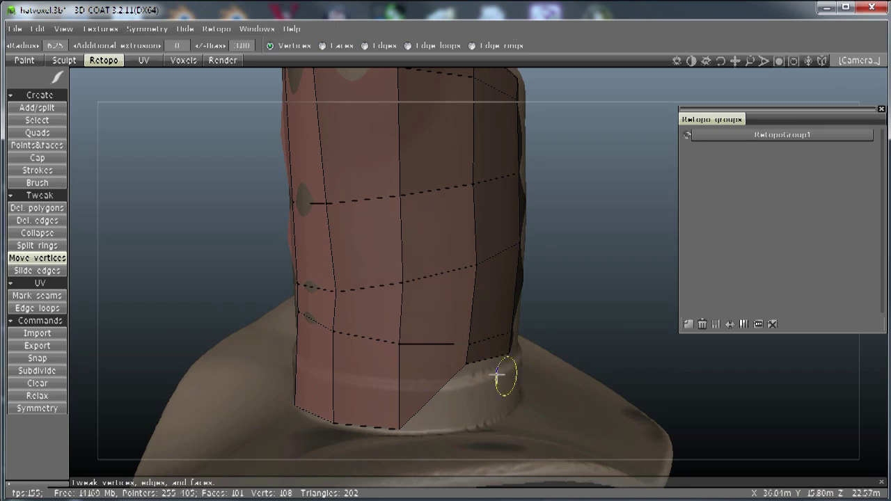
drag(466, 359, 471, 425)
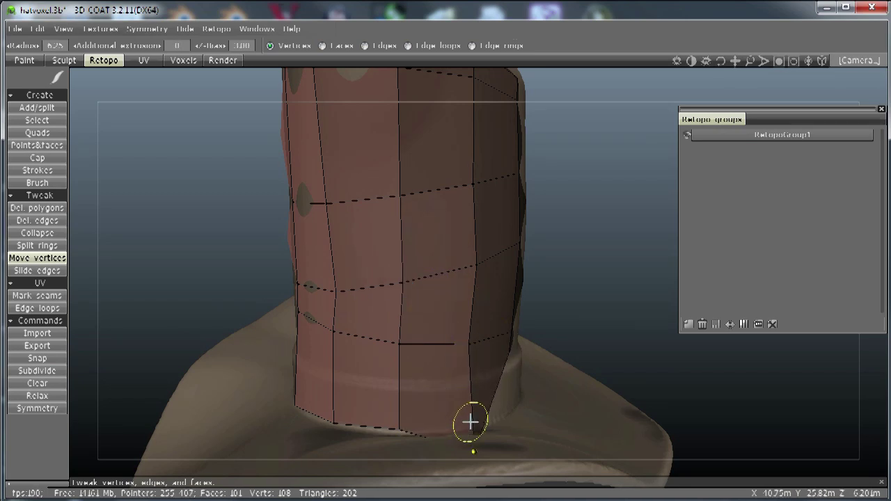
key(ctrl+z)
key(ctrl+z)
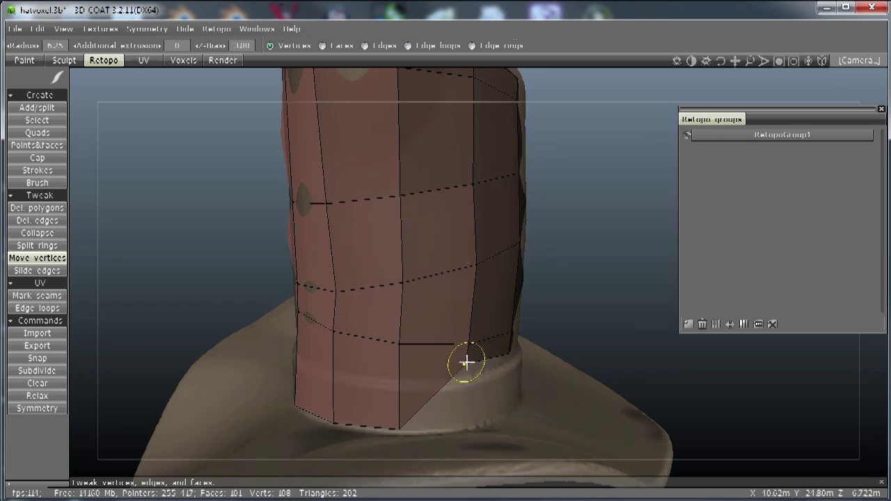
Step: Move the next bottom edge vertices of the side mesh down over the hatband, working around the crown along the brim joint
drag(468, 362, 465, 422)
drag(605, 429, 446, 423)
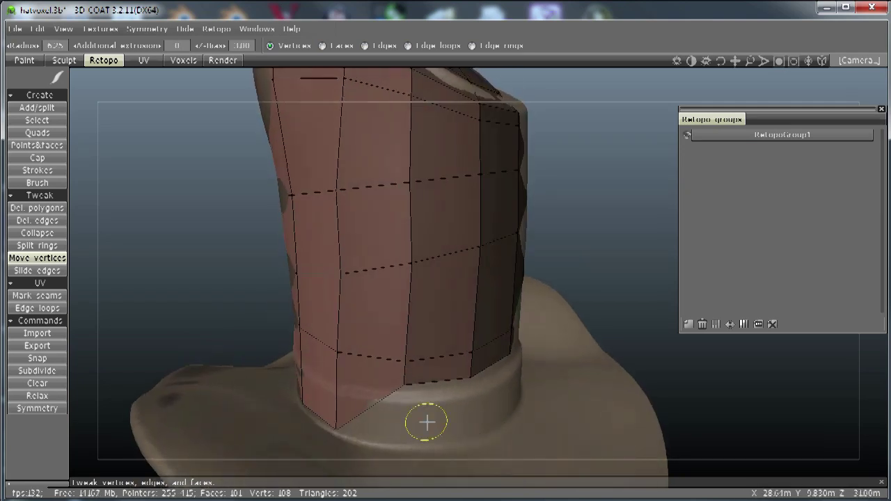
drag(406, 380, 406, 444)
right_drag(405, 445, 399, 423)
drag(369, 391, 371, 415)
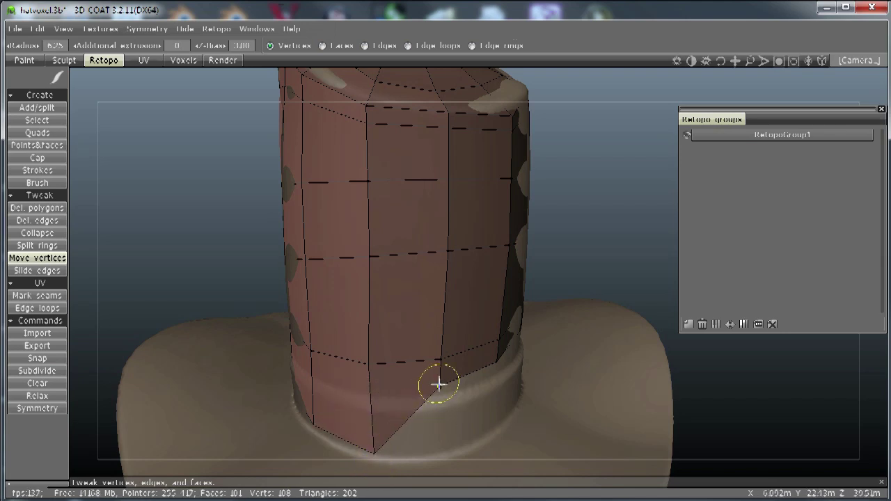
drag(436, 383, 443, 451)
right_drag(442, 454, 381, 407)
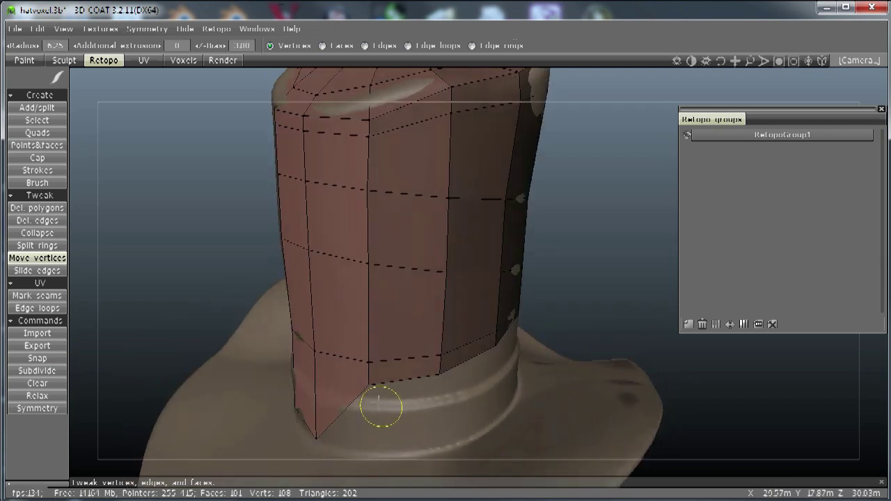
drag(369, 386, 375, 446)
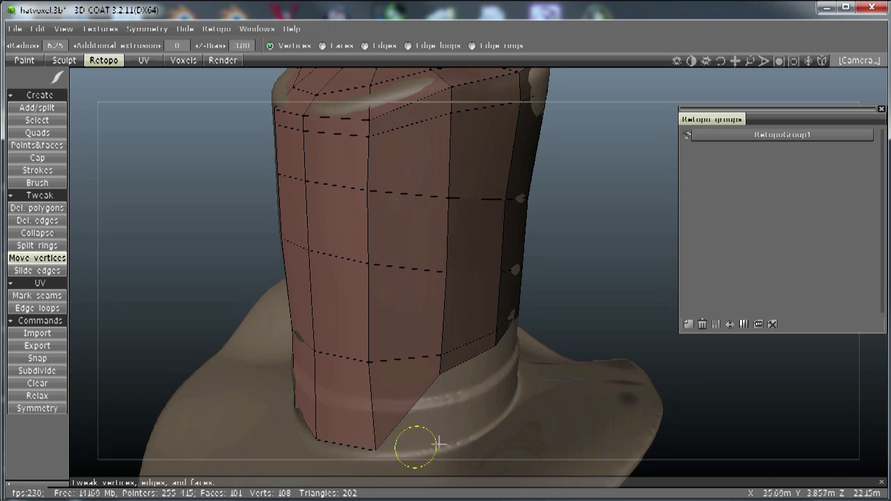
Step: Move the last bottom edge vertices down to the brim joint and even out the vertices just above the hatband
right_drag(438, 443, 357, 372)
drag(358, 372, 363, 424)
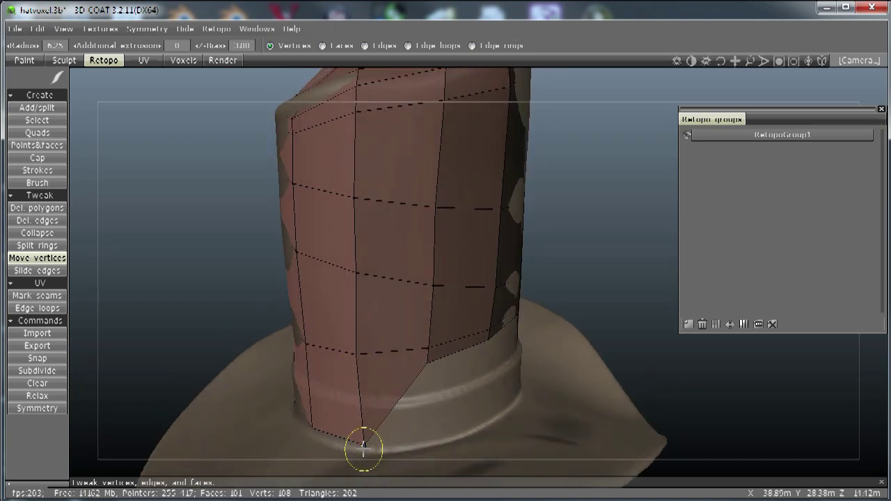
drag(430, 363, 431, 444)
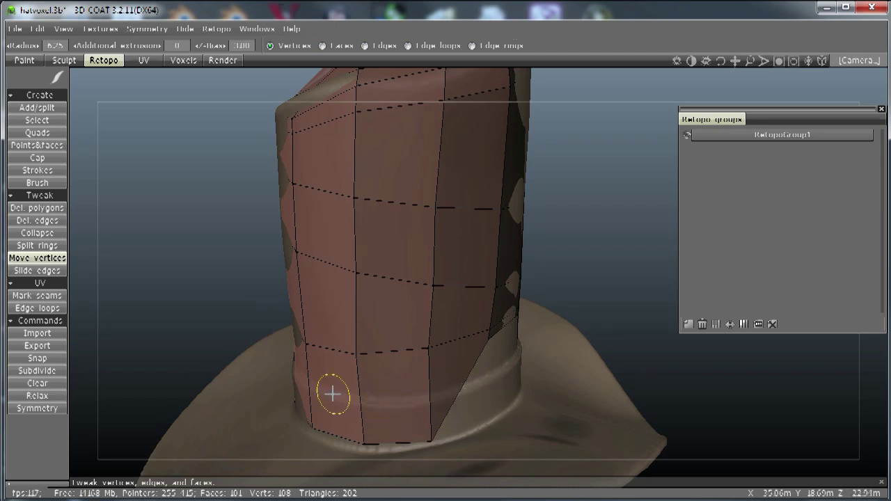
middle_drag(561, 416, 453, 370)
alt+drag(490, 392, 384, 408)
drag(310, 340, 321, 416)
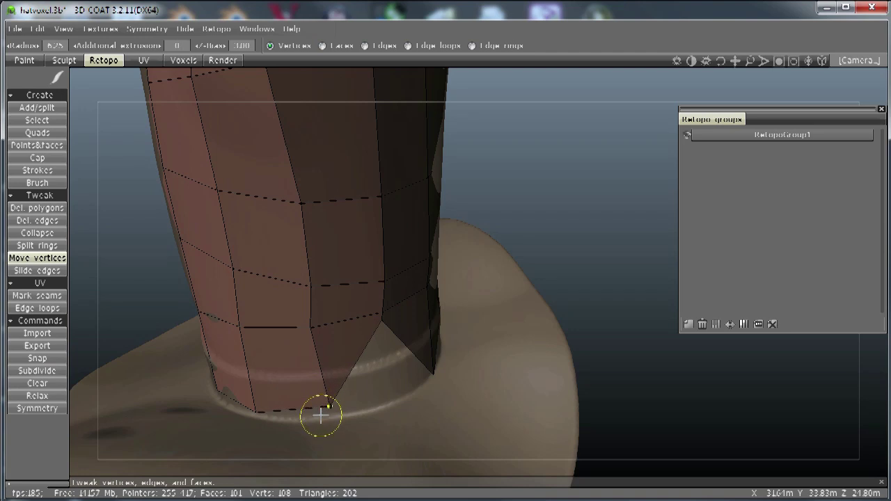
drag(382, 324, 383, 409)
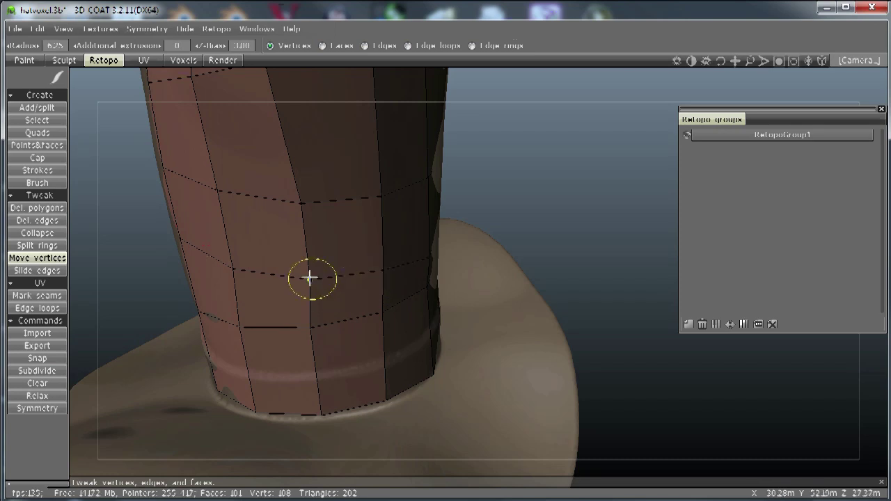
drag(310, 324, 315, 327)
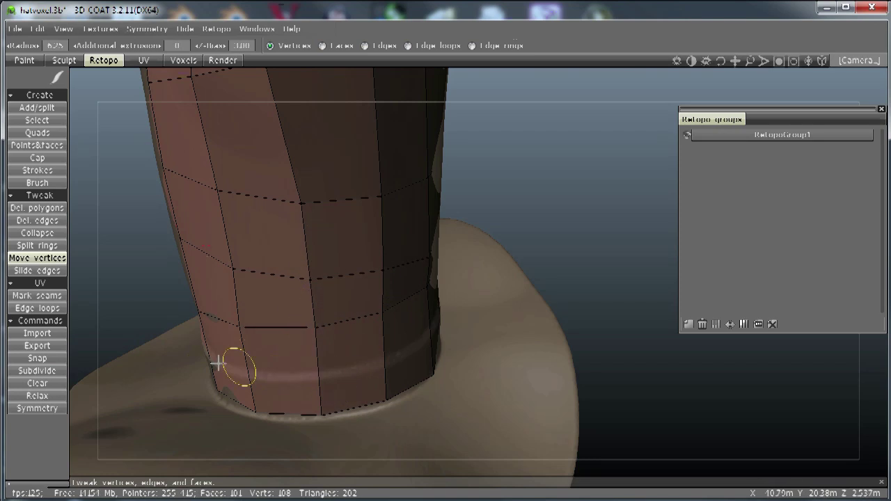
Step: Split the side mesh with two edge rings along the hatband's ridge and a third just above the bottom edge
click(42, 246)
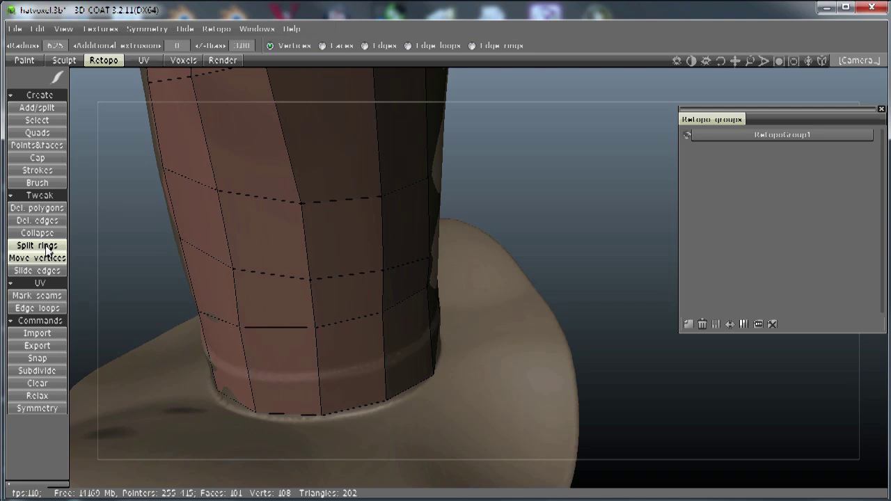
click(311, 371)
click(312, 383)
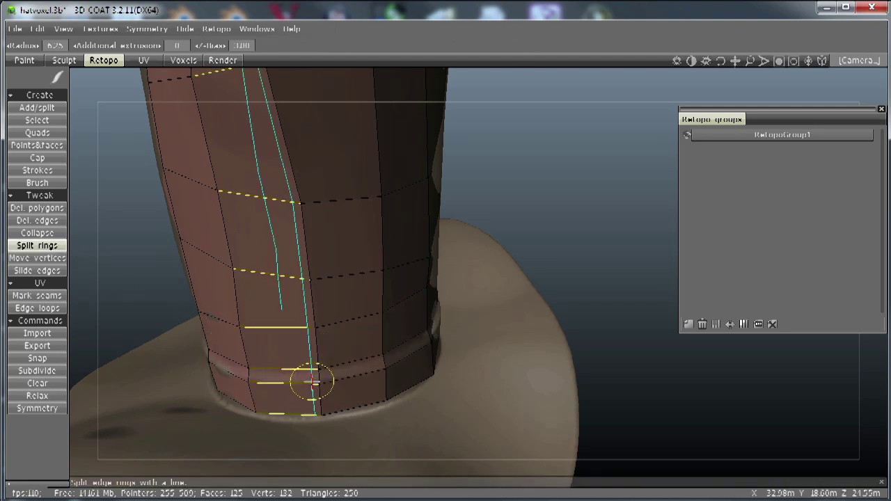
alt+drag(504, 388, 459, 334)
middle_drag(458, 334, 447, 399)
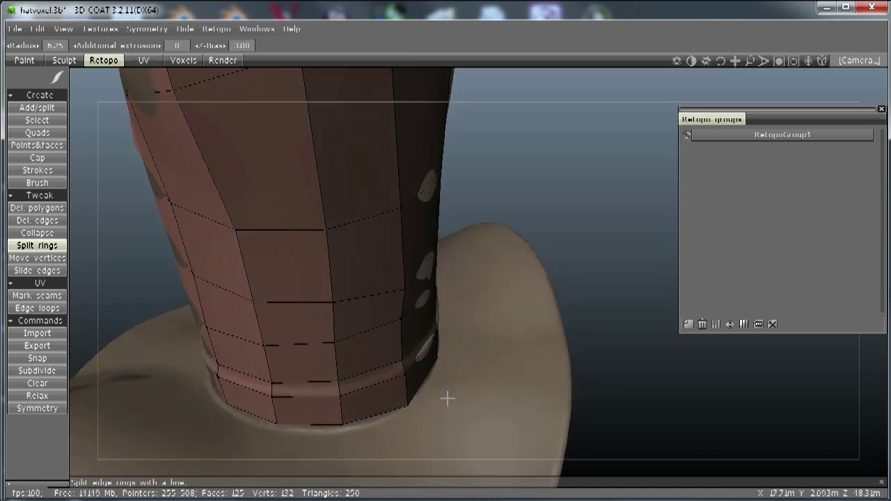
click(342, 418)
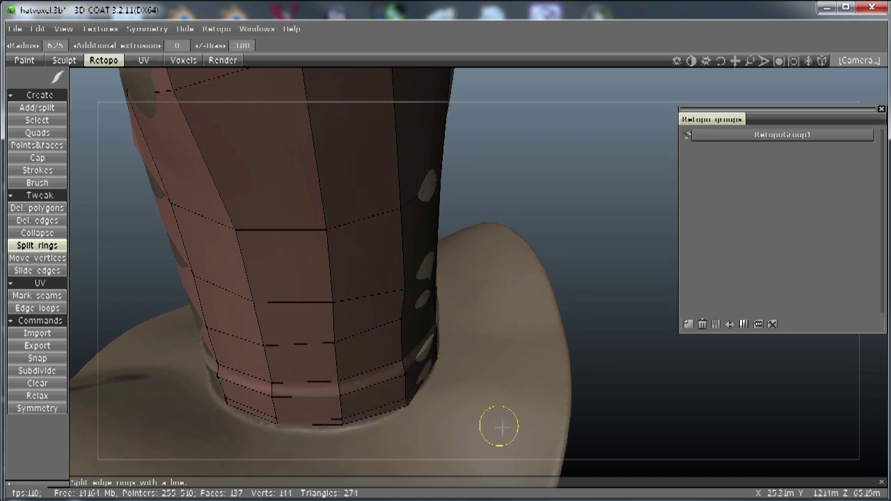
Step: Pull the first bottom edge vertices of the side mesh out across the brim to its outer edge
middle_drag(497, 424, 358, 337)
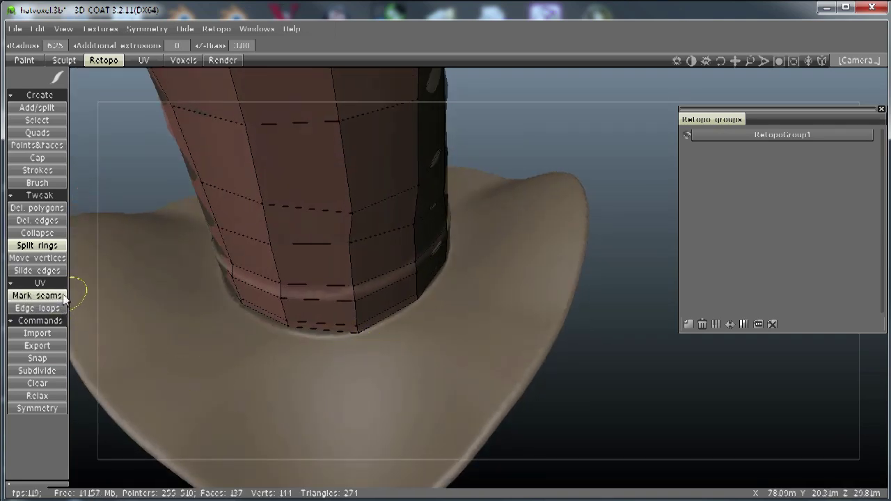
click(36, 258)
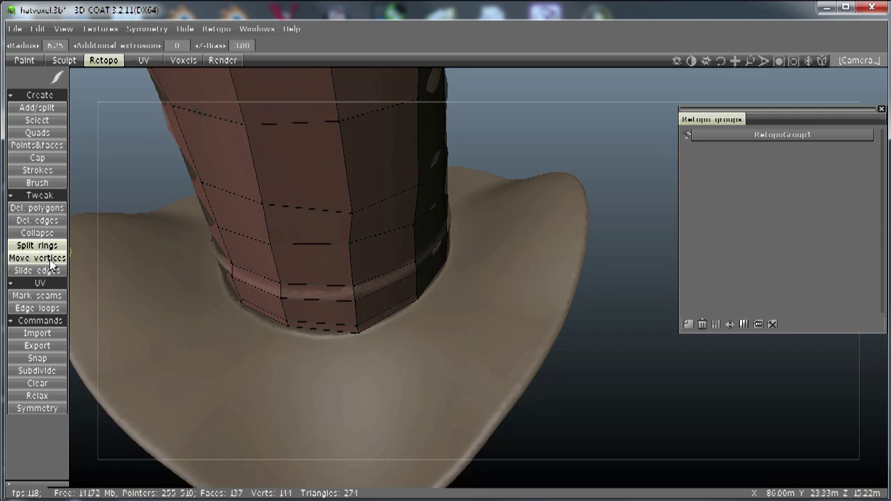
alt+drag(442, 411, 434, 386)
alt+right_drag(434, 386, 398, 410)
alt+drag(398, 410, 410, 362)
middle_drag(408, 361, 408, 429)
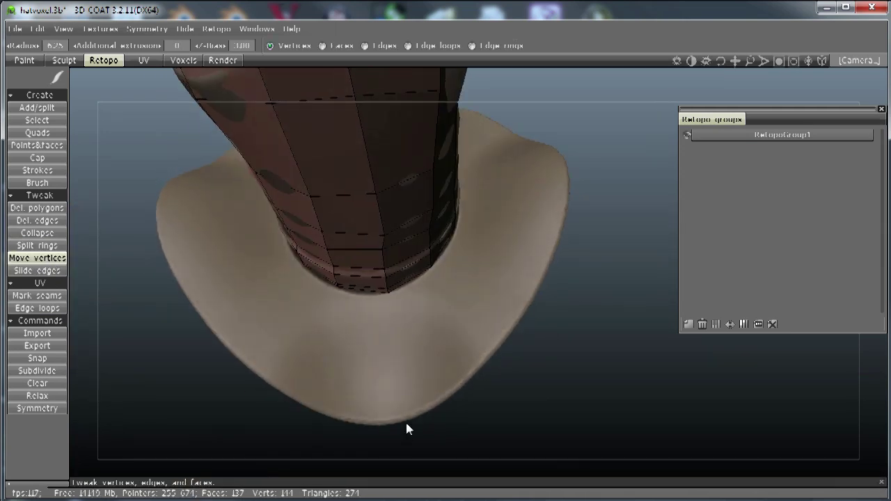
middle_drag(402, 325, 409, 309)
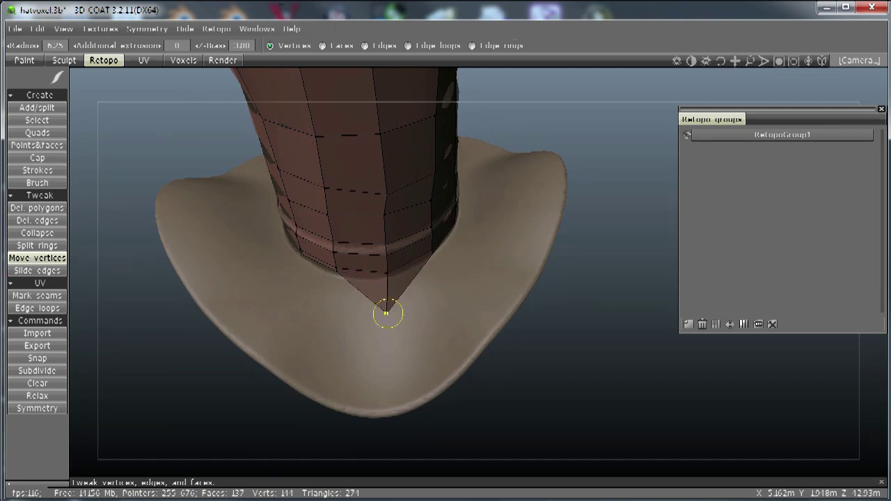
drag(386, 312, 388, 411)
middle_drag(460, 374, 355, 282)
drag(354, 280, 319, 358)
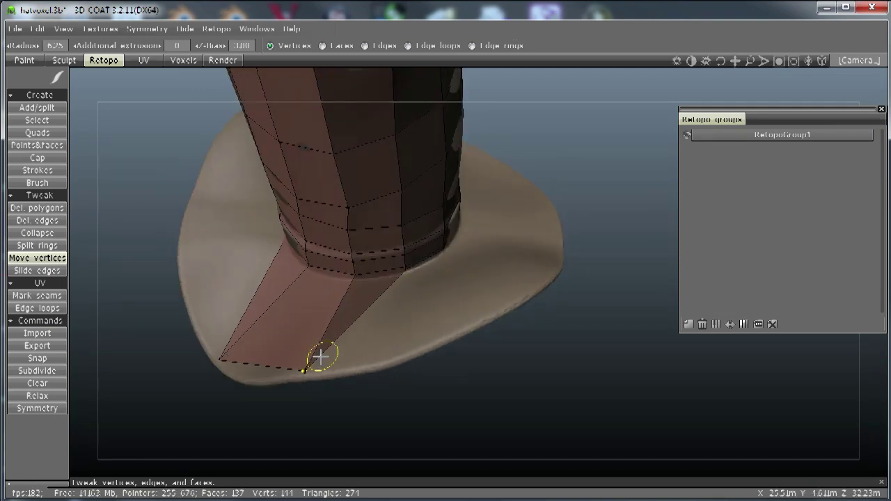
Step: Pull the neighbouring bottom edge vertices out to the brim's outer edge, extending the quads around one side of the brim
middle_drag(324, 357, 384, 299)
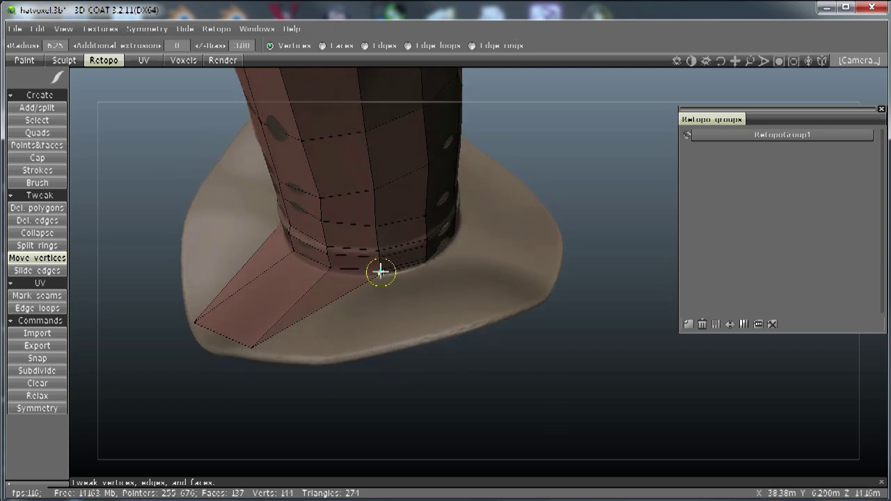
drag(380, 271, 367, 334)
middle_drag(374, 336, 371, 297)
drag(371, 308, 370, 366)
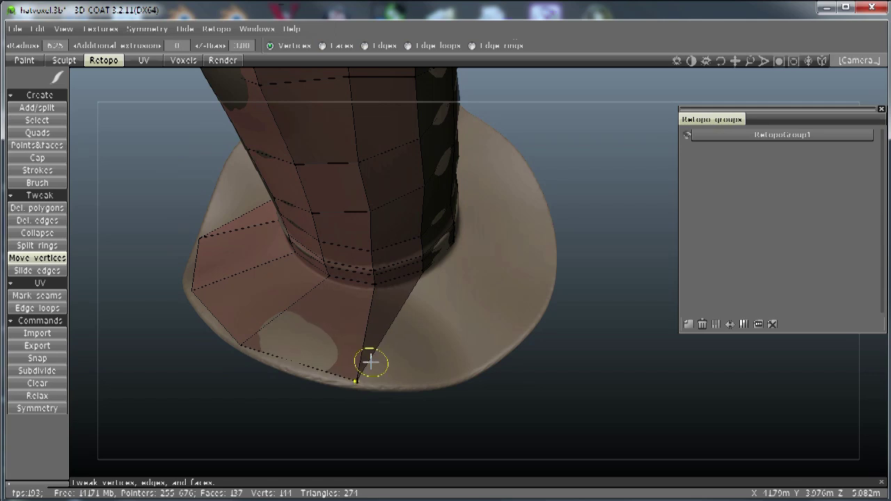
middle_drag(413, 364, 390, 396)
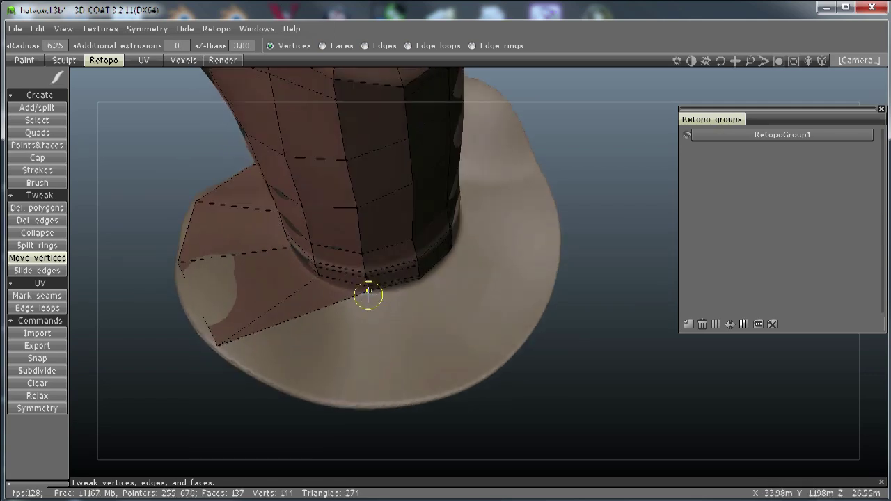
drag(368, 296, 373, 396)
middle_drag(372, 395, 396, 394)
drag(361, 326, 359, 395)
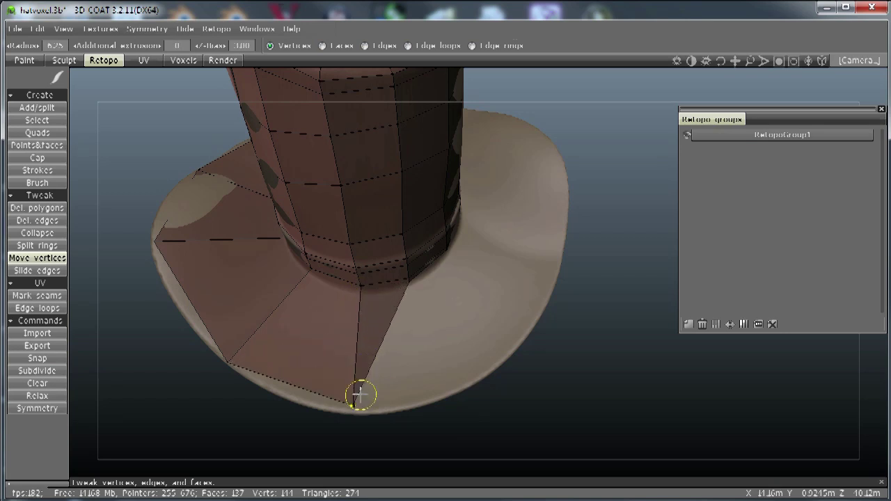
Step: Pull the remaining bottom edge vertices out to the brim's outer edge to close the ring of quads around the brim
drag(453, 408, 392, 382)
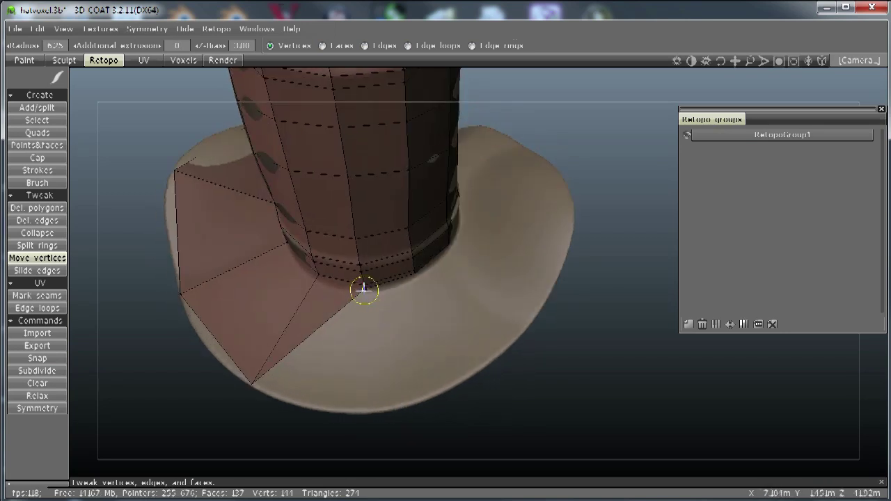
drag(364, 288, 371, 400)
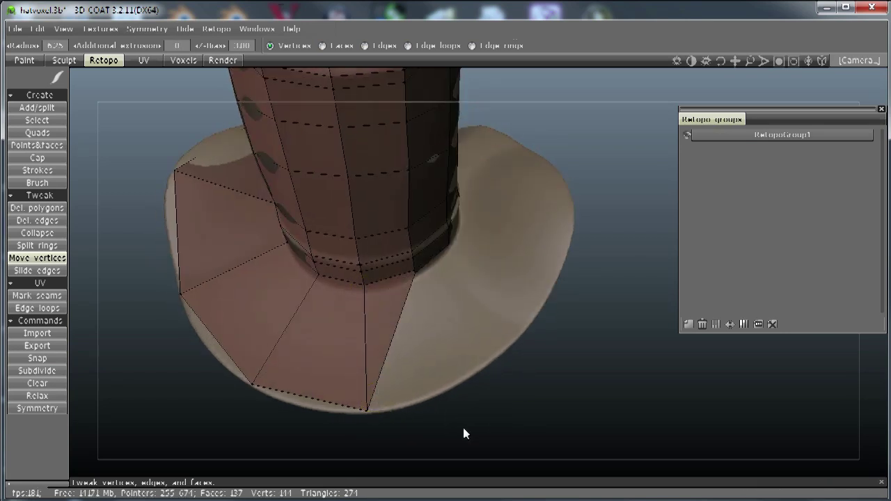
drag(463, 428, 382, 409)
drag(357, 282, 368, 386)
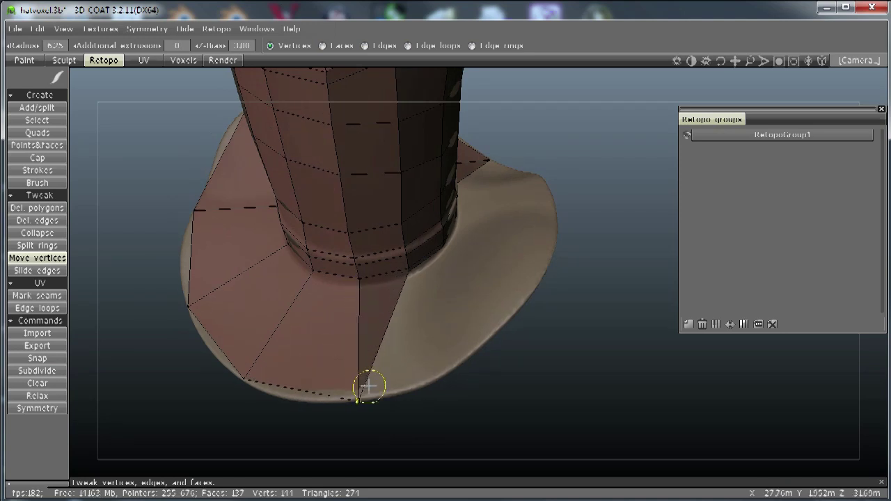
middle_drag(491, 398, 404, 390)
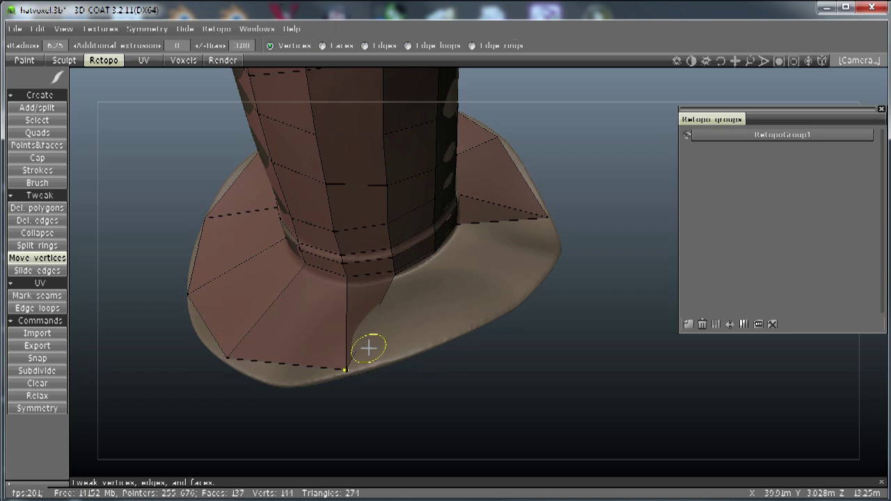
middle_drag(469, 404, 395, 346)
drag(356, 282, 370, 343)
drag(436, 399, 382, 311)
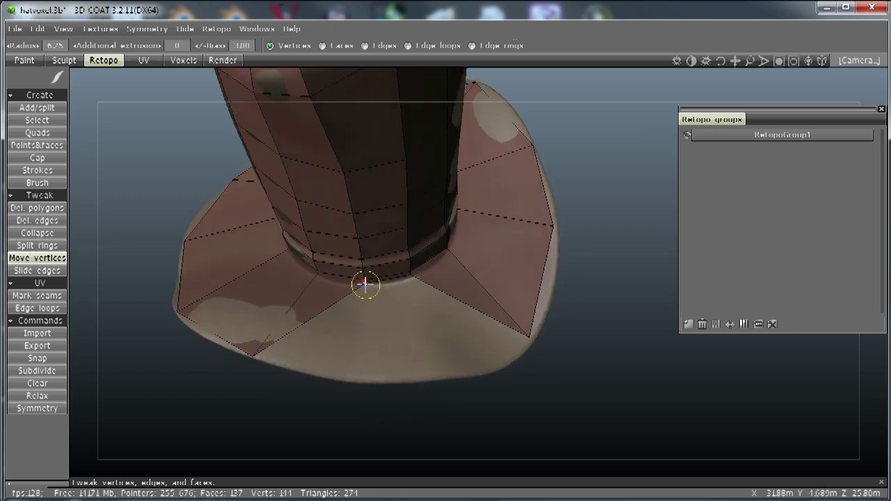
drag(363, 283, 366, 379)
middle_drag(431, 406, 396, 324)
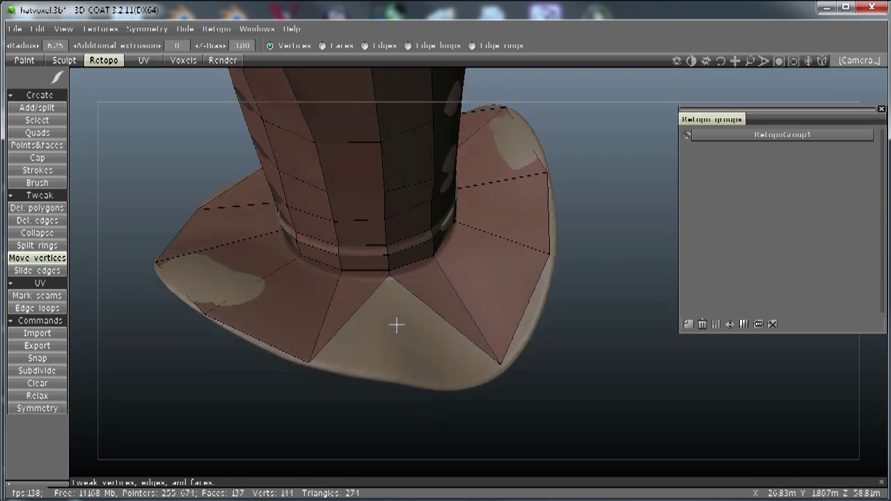
drag(387, 277, 400, 366)
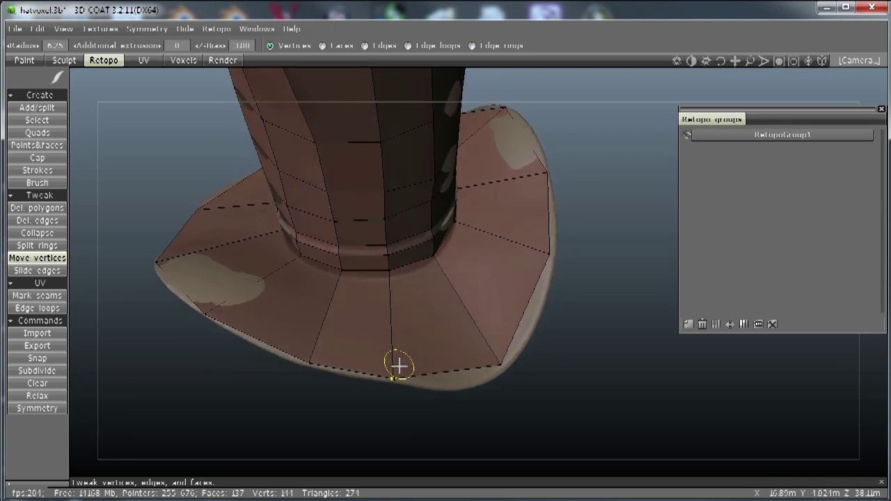
Step: Split the brim mesh with two edge rings across its width and one close to the crown's base
click(36, 245)
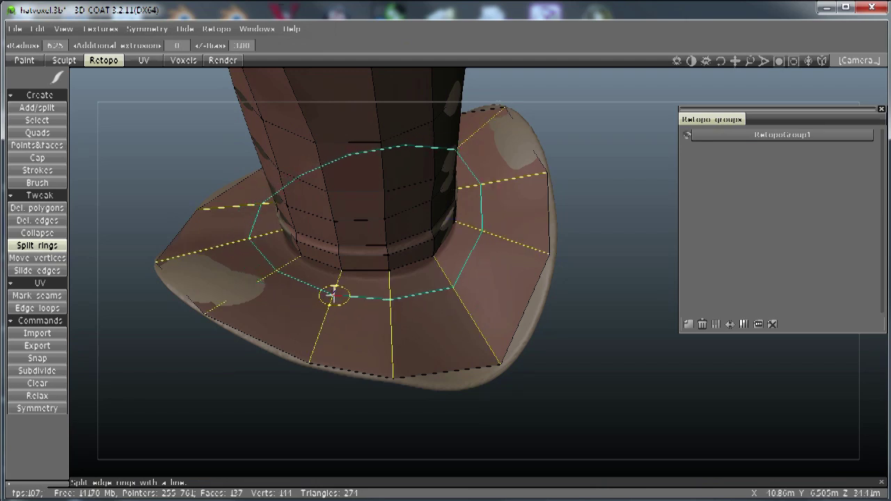
click(329, 324)
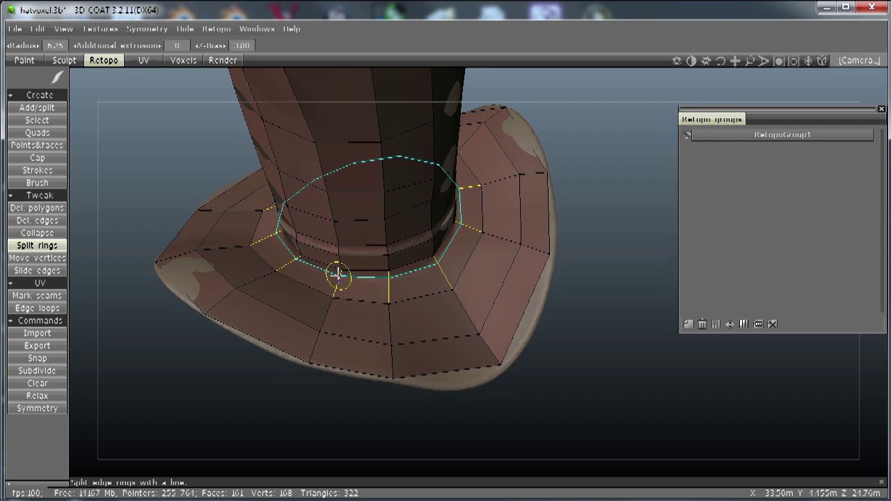
click(339, 275)
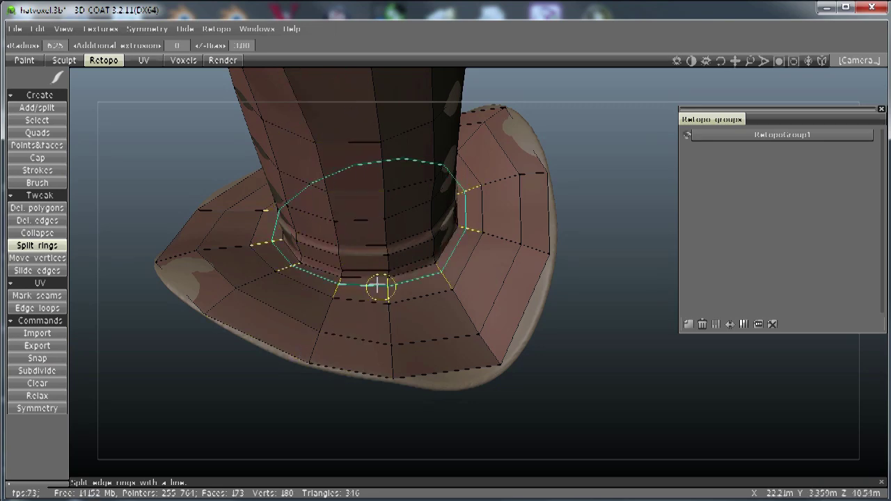
mouse_move(532, 398)
mouse_down()
mouse_move(566, 315)
mouse_move(362, 328)
mouse_move(446, 378)
mouse_move(418, 432)
mouse_up()
drag(619, 389, 627, 353)
scroll(476, 370, down, 5)
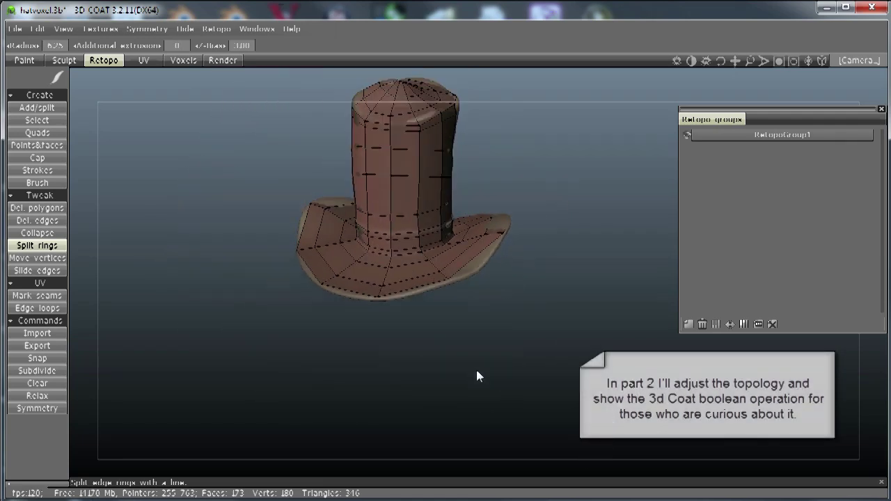